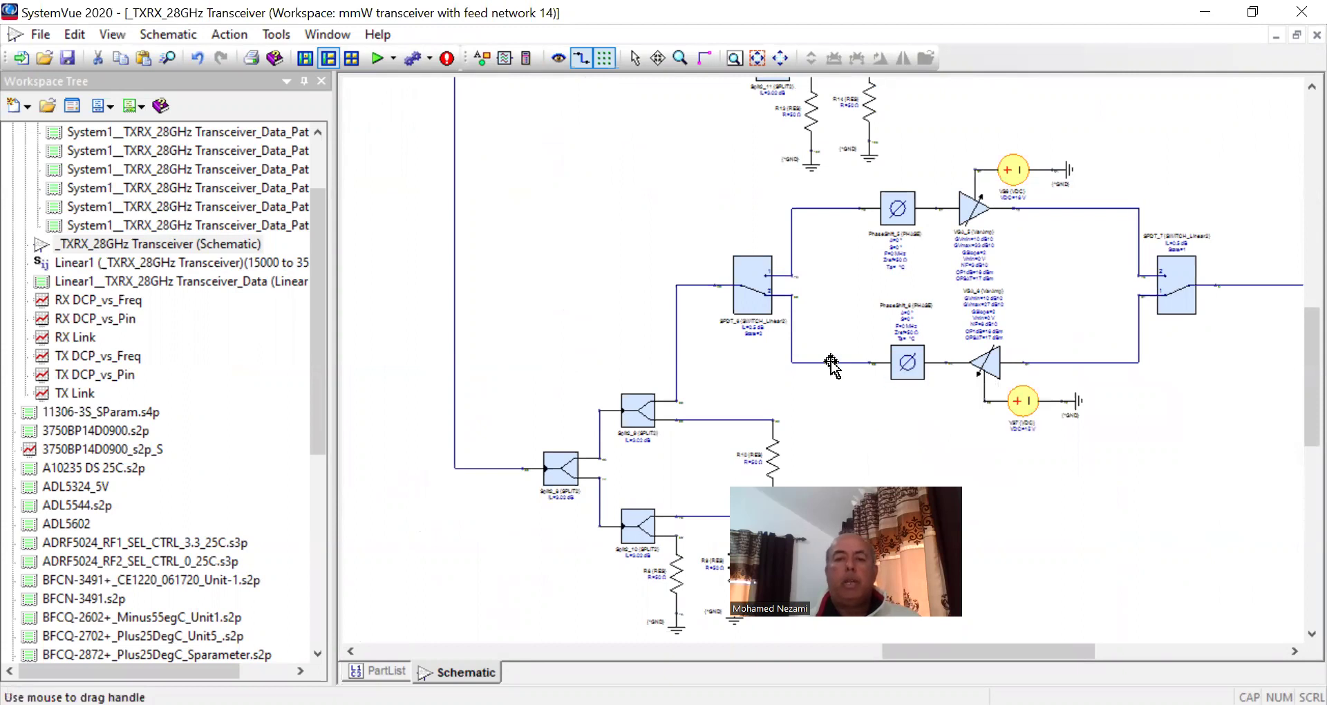
# Step: Examine how the beam former's SPDT switches and two-way splitters connect to the feed network in the transceiver schematic
pyautogui.scroll(2, 830, 361)
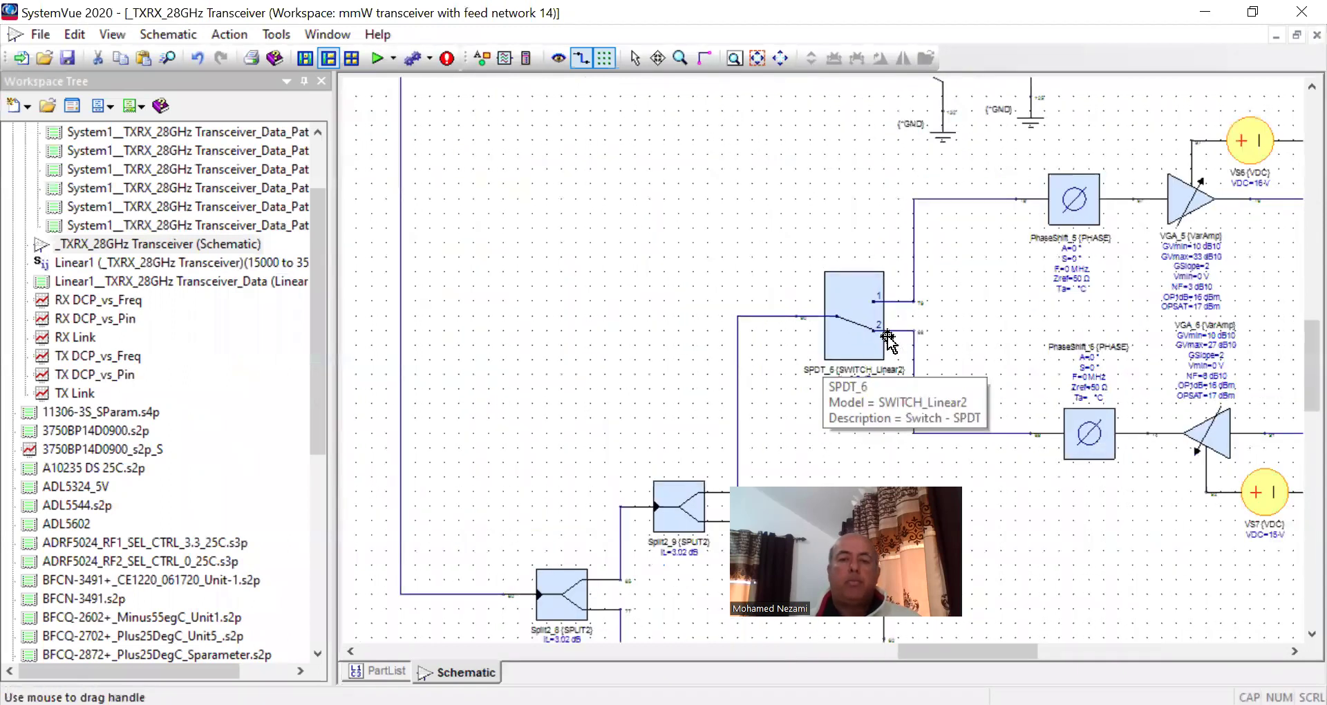
pyautogui.scroll(-3, 836, 317)
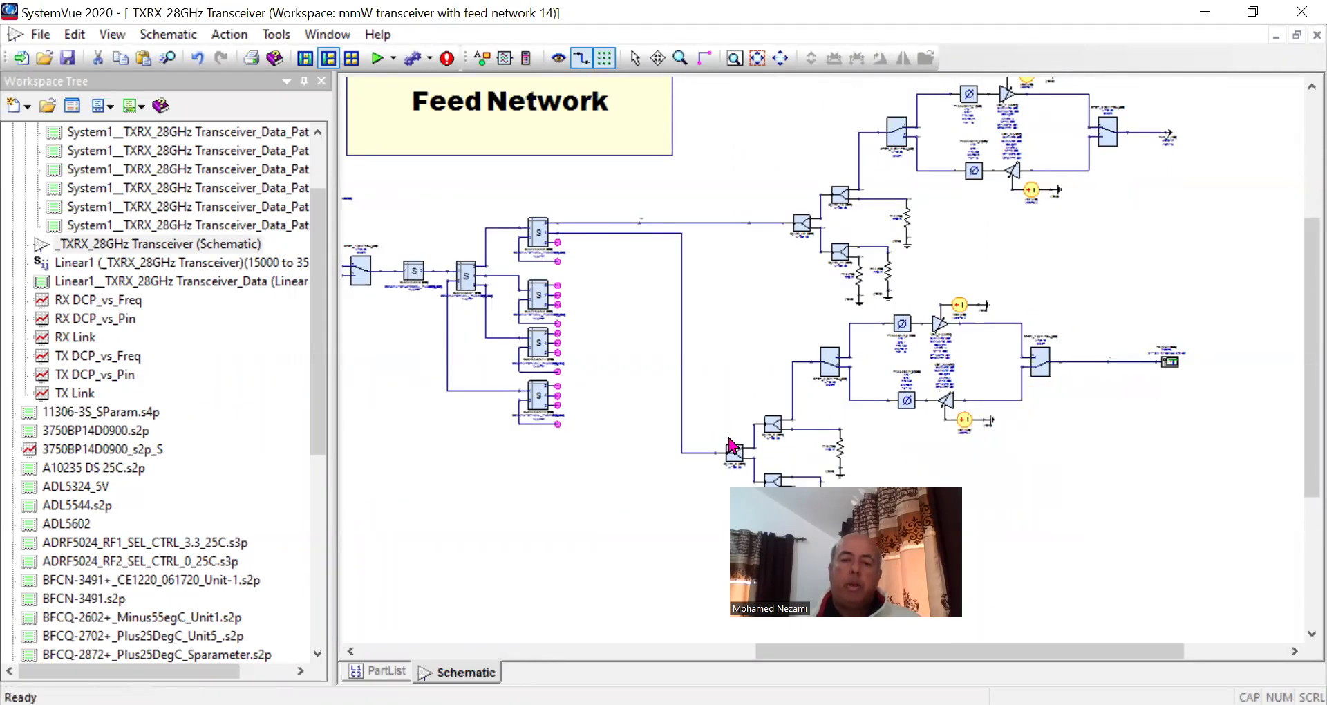
pyautogui.scroll(3, 828, 357)
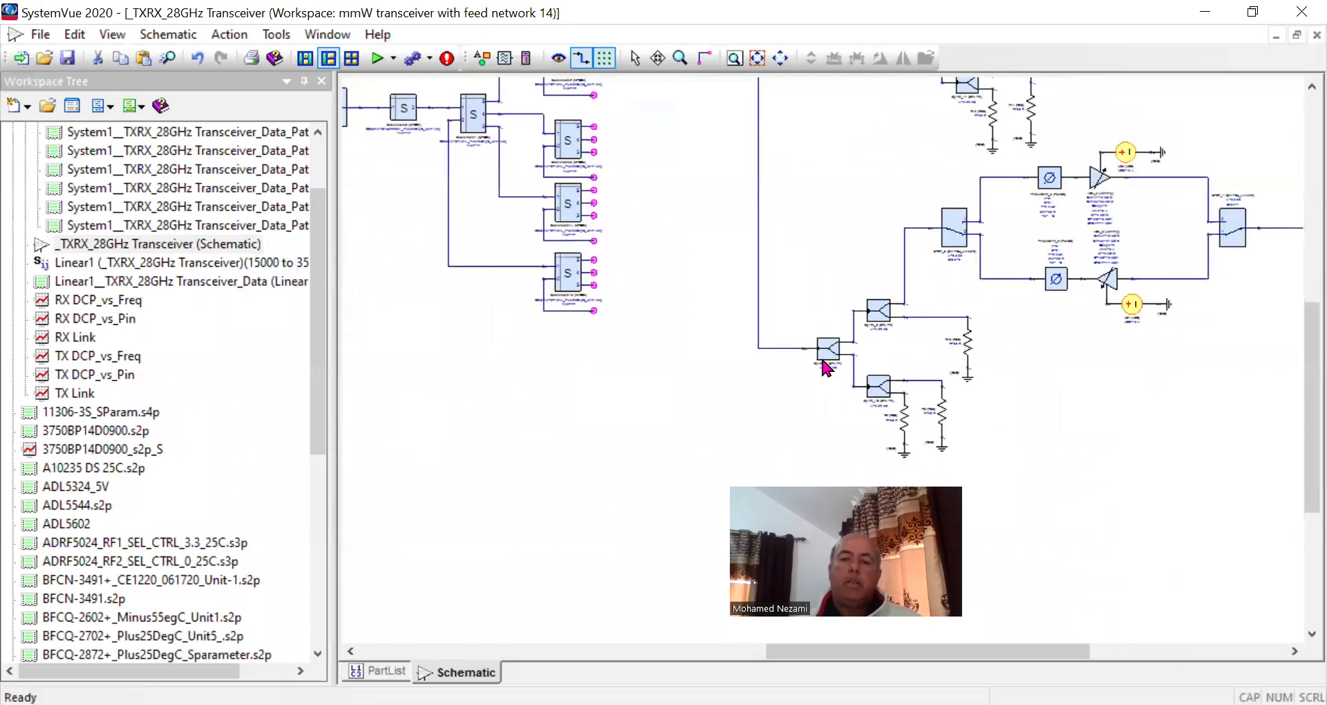
pyautogui.scroll(-4, 826, 363)
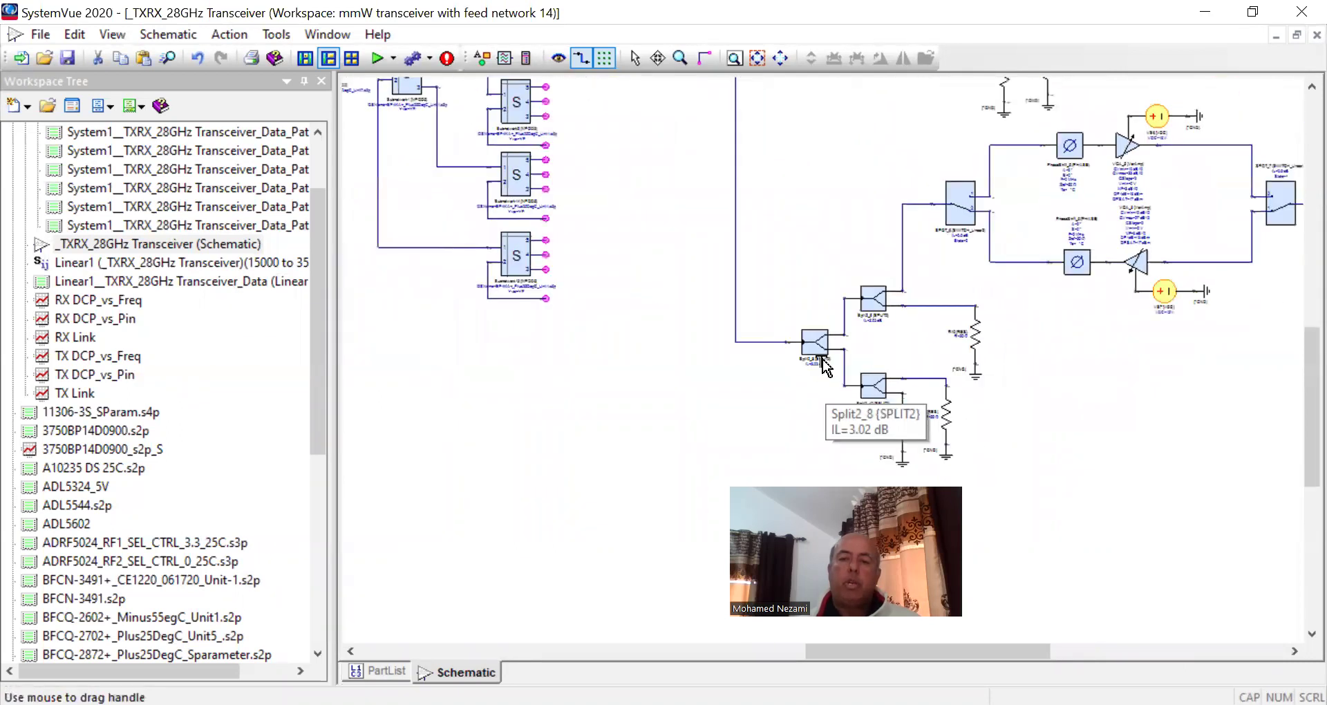
pyautogui.scroll(-1, 826, 363)
pyautogui.scroll(3, 843, 377)
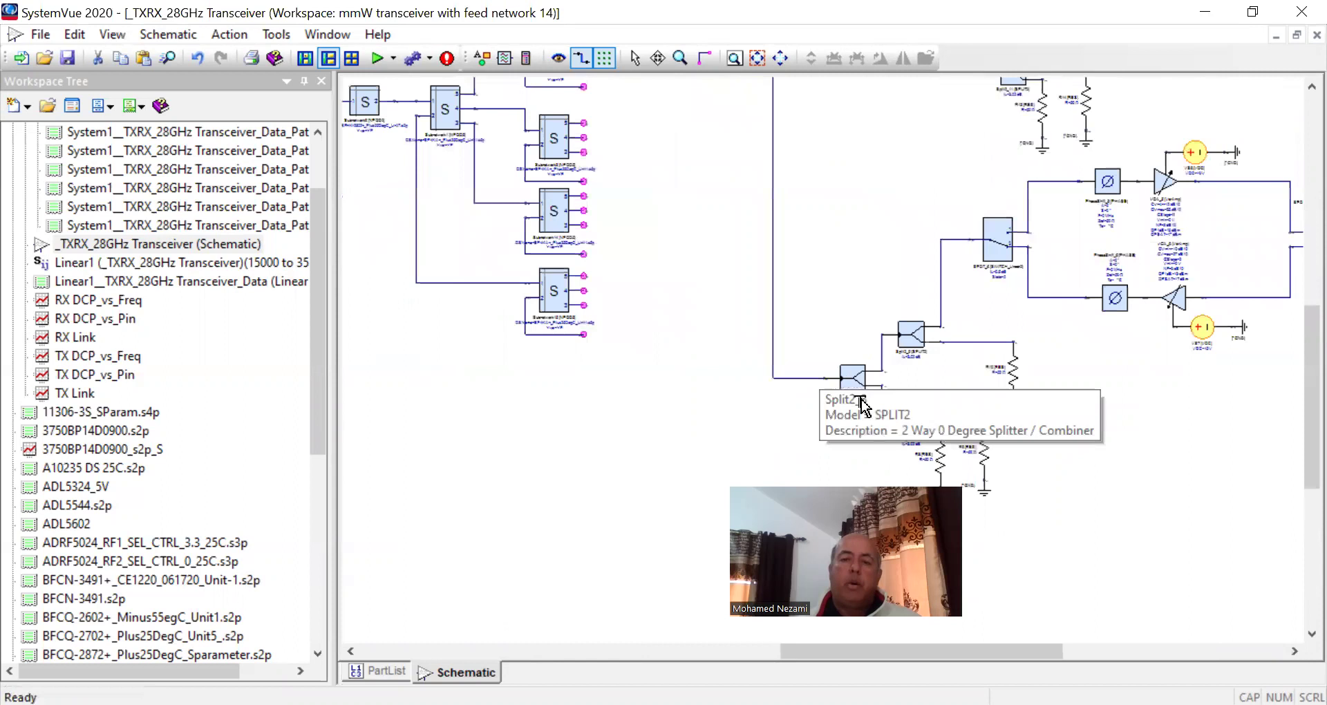
pyautogui.scroll(-4, 864, 400)
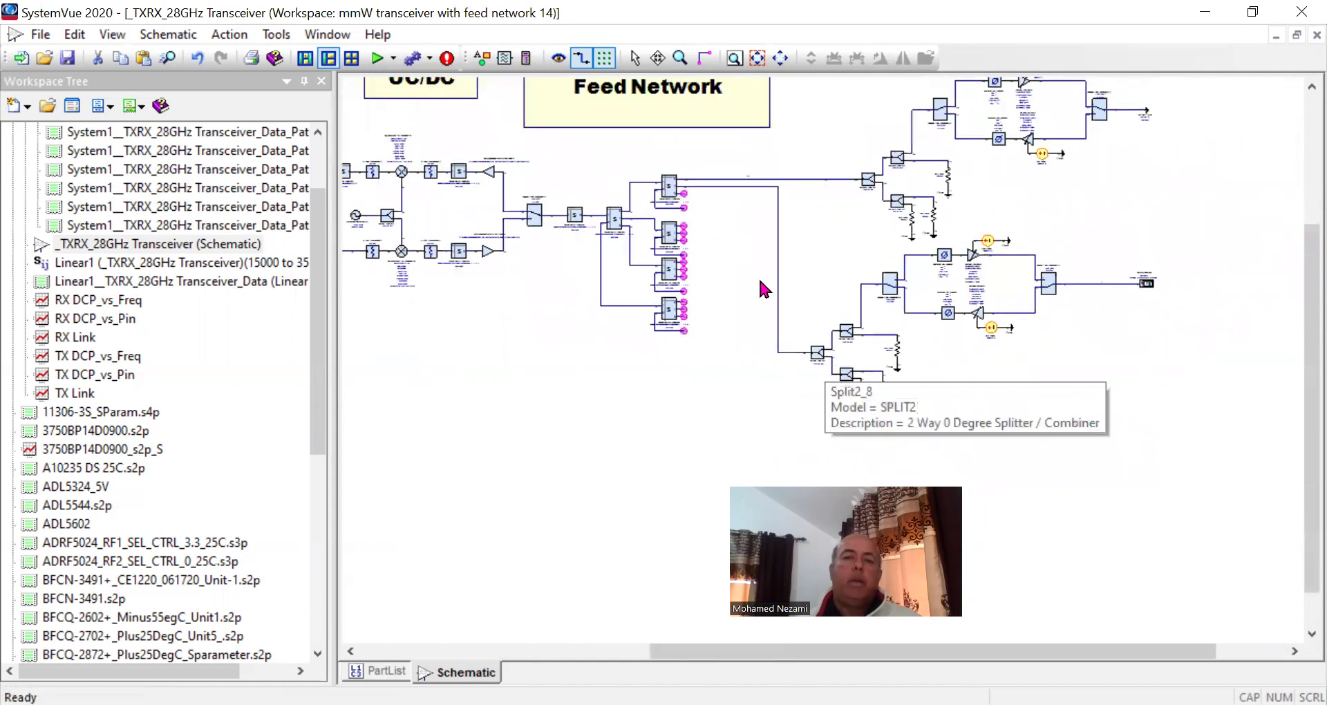
pyautogui.scroll(2, 823, 360)
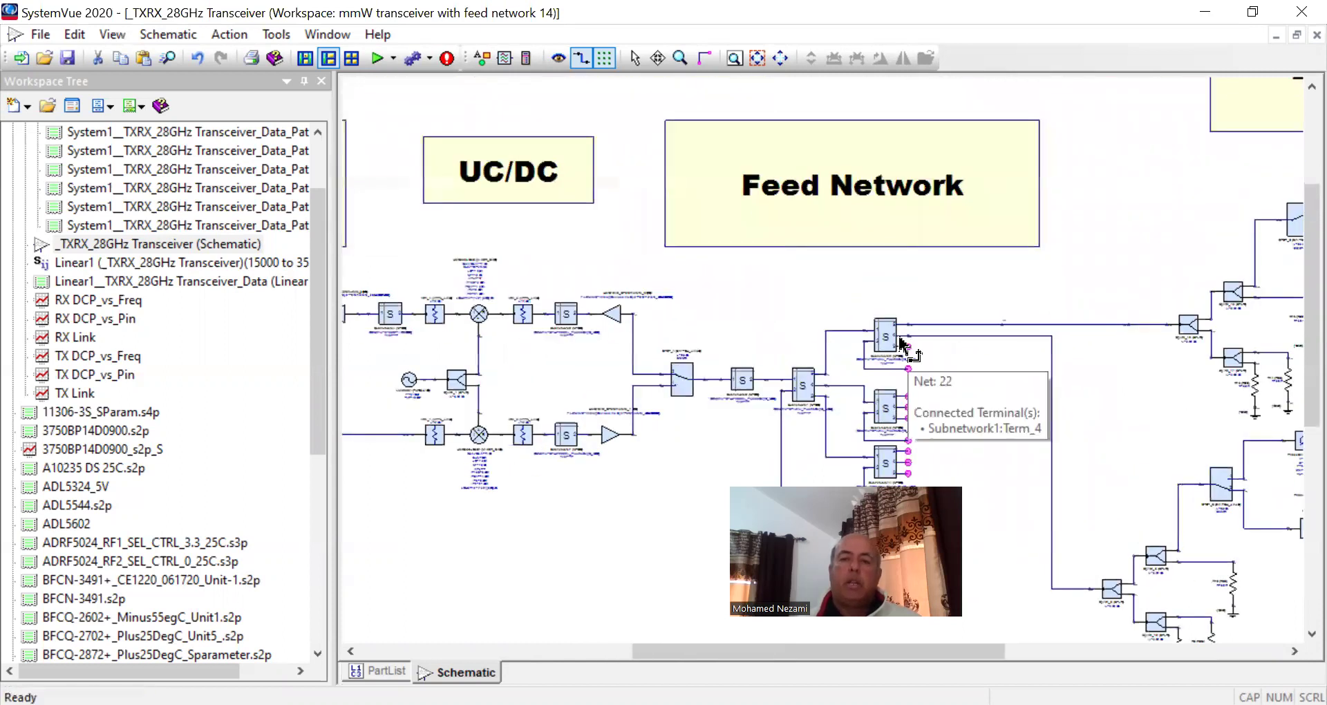
pyautogui.scroll(-3, 824, 366)
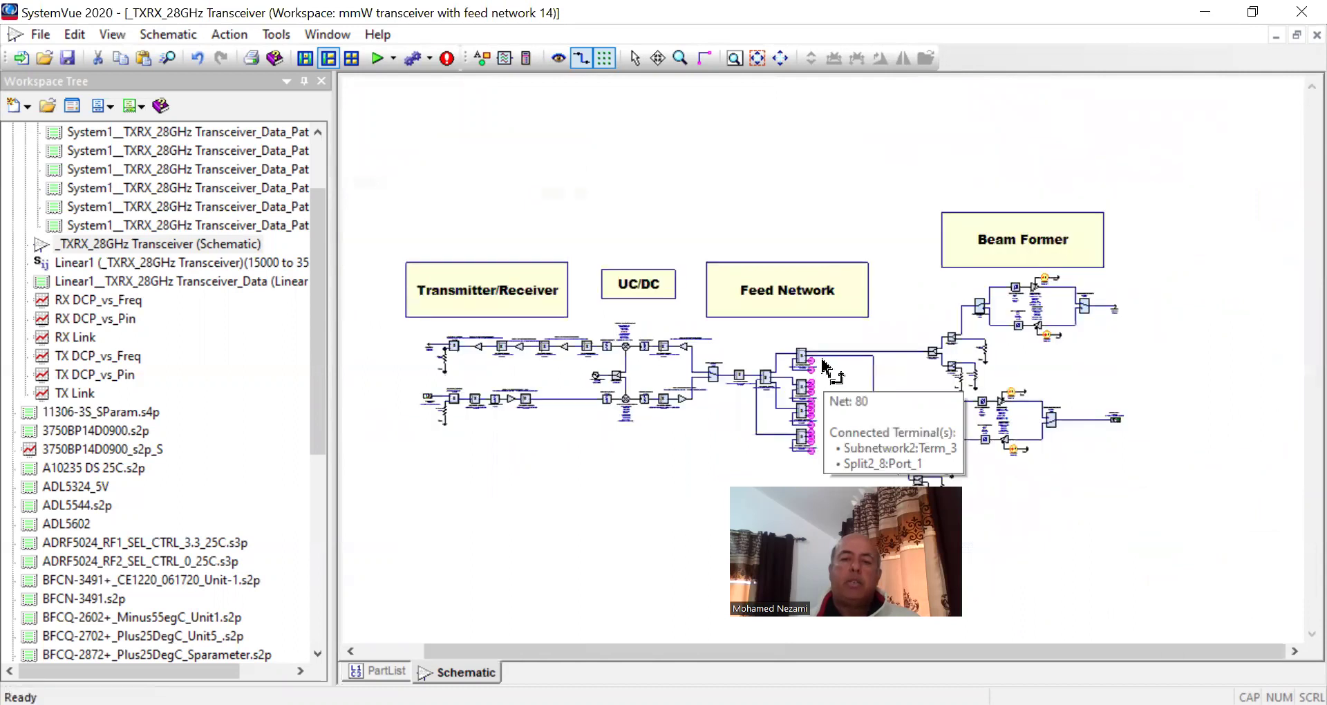
pyautogui.scroll(1, 820, 249)
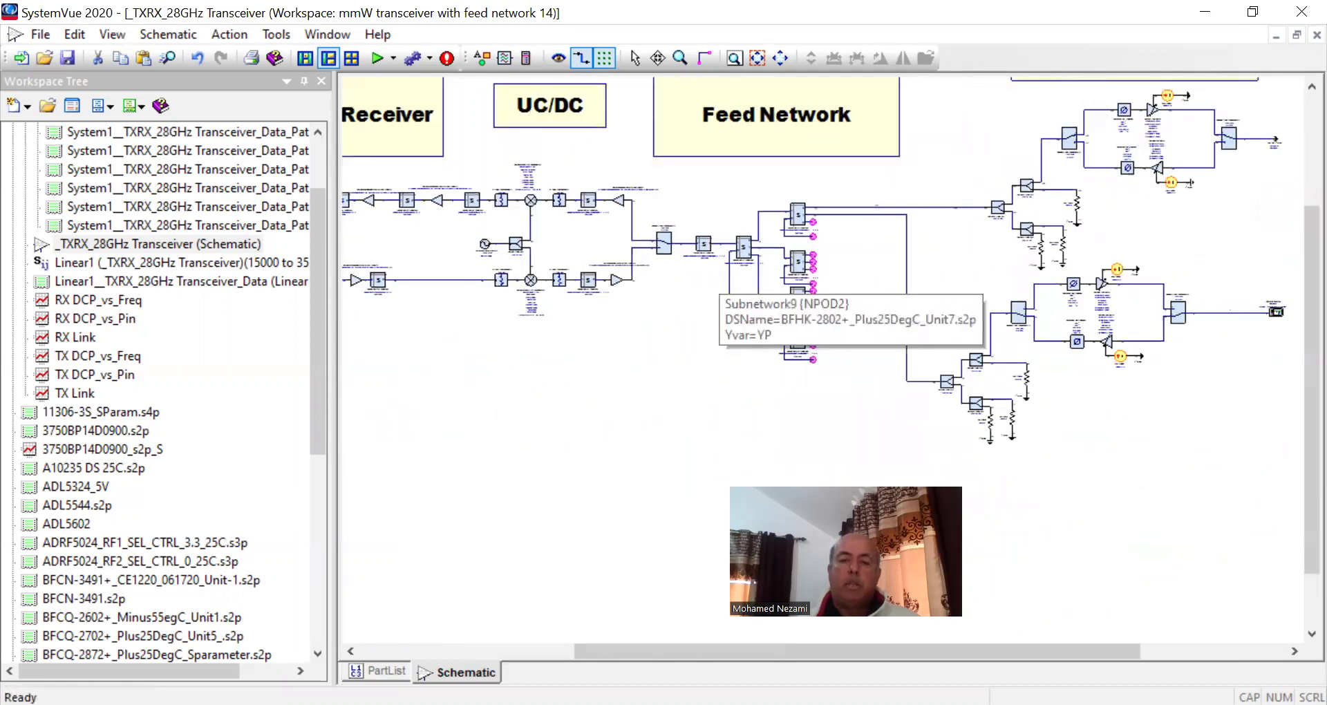
# Step: Switch to the 5G mmWave transceivers presentation and go back to slide 25, the block diagram with half of the 4T4R array
pyautogui.hotkey('alt', 'Tab')
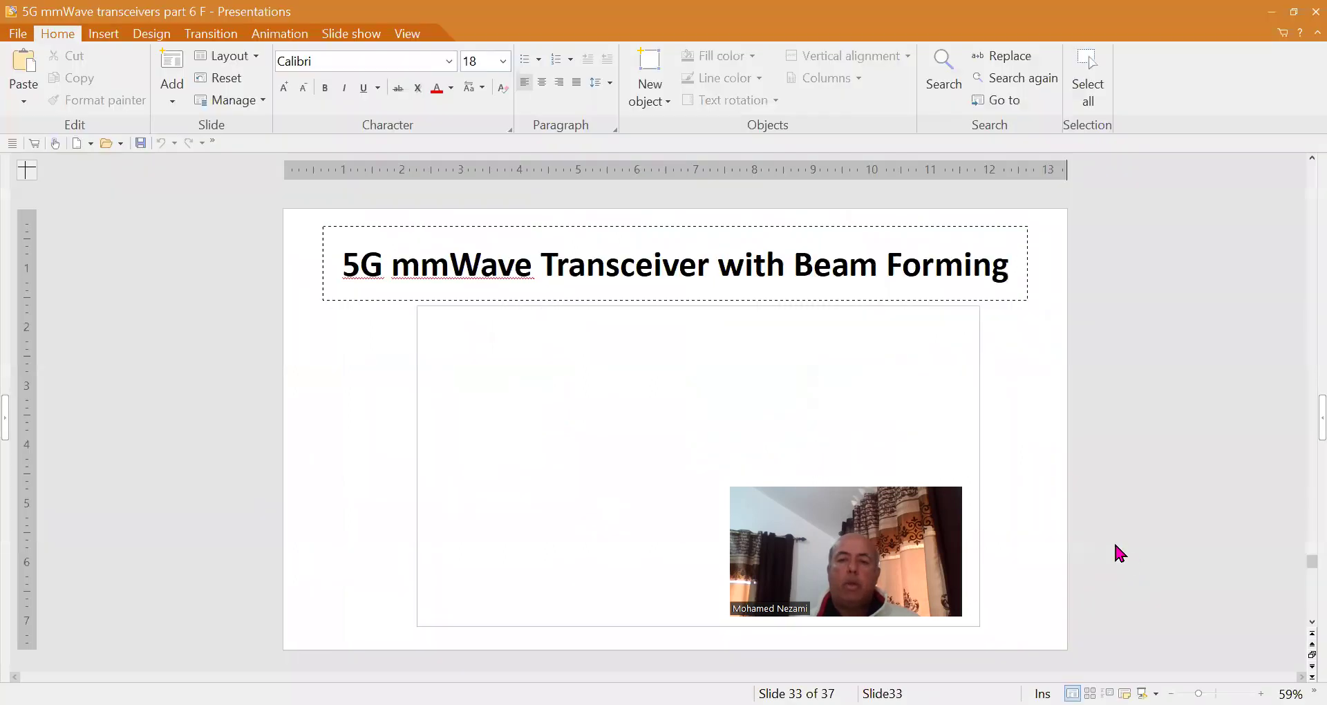
pyautogui.press('pageup')
pyautogui.press('pageup')
pyautogui.press('pageup')
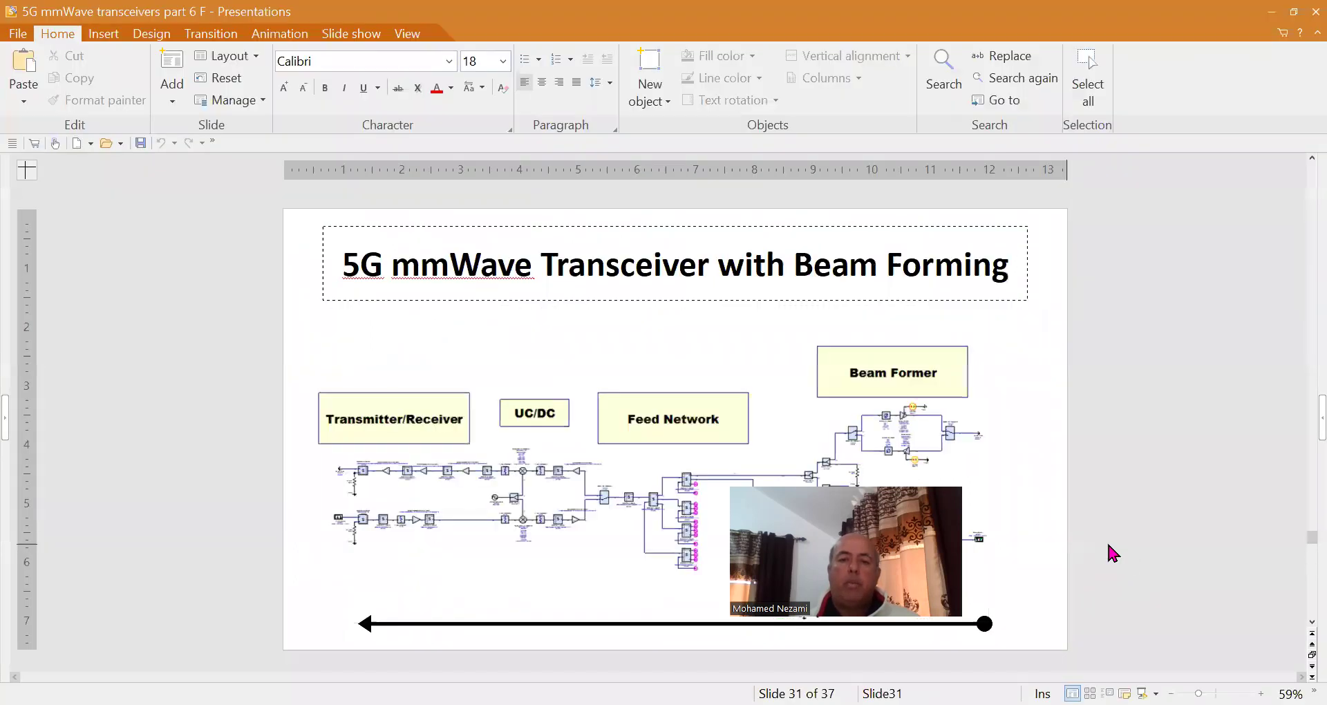
pyautogui.press('pageup')
pyautogui.press('pageup')
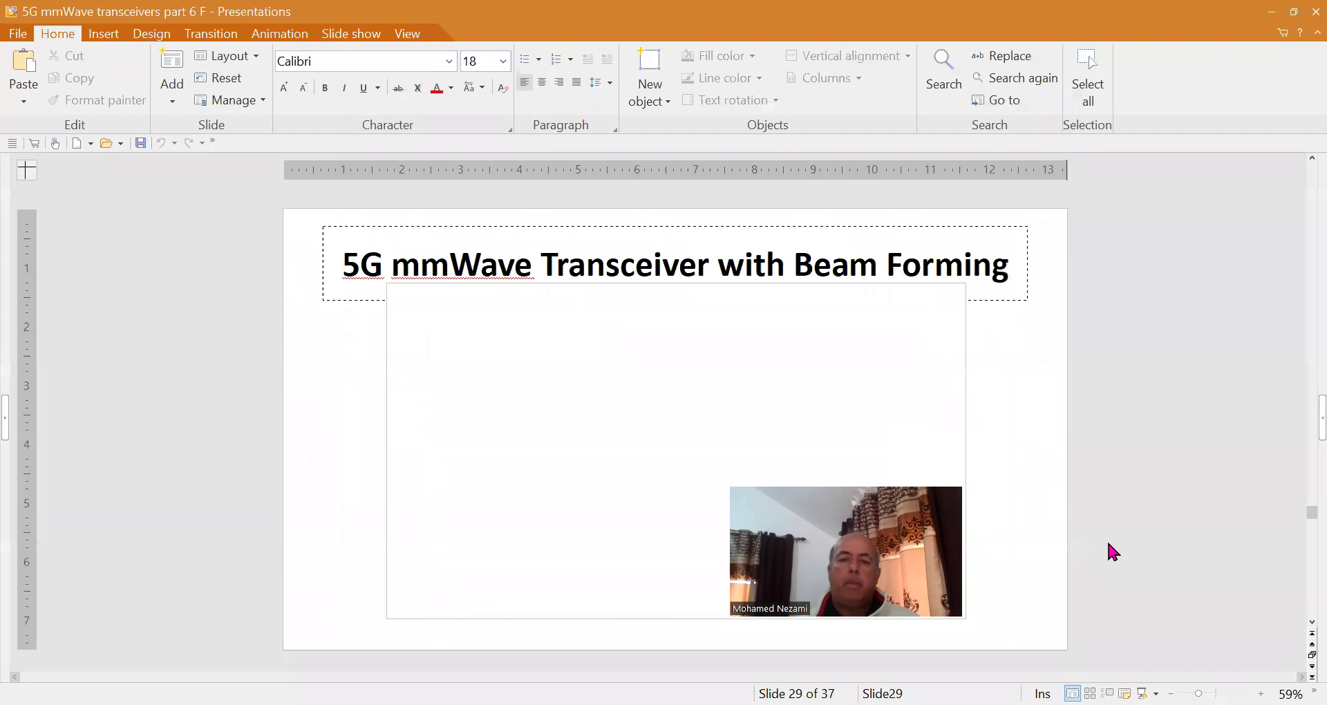
pyautogui.press('pageup')
pyautogui.press('pageup')
pyautogui.press('pageup')
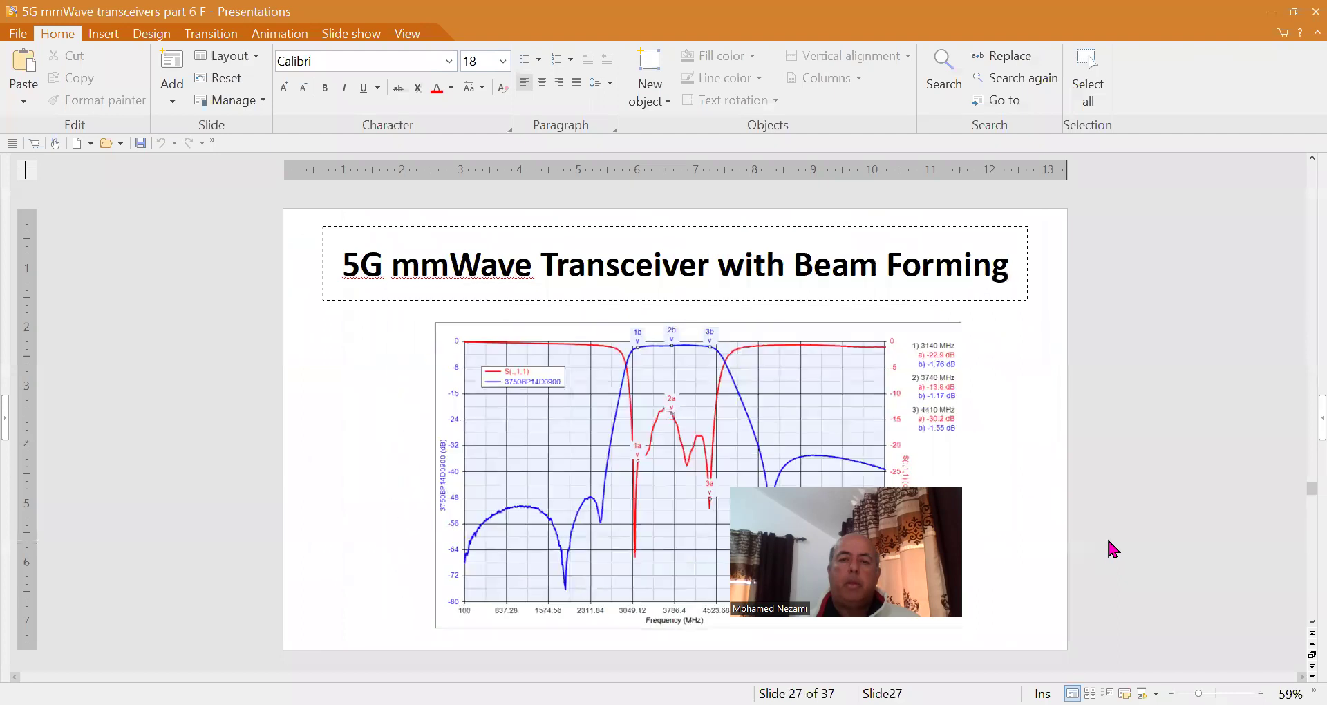
pyautogui.press('pageup')
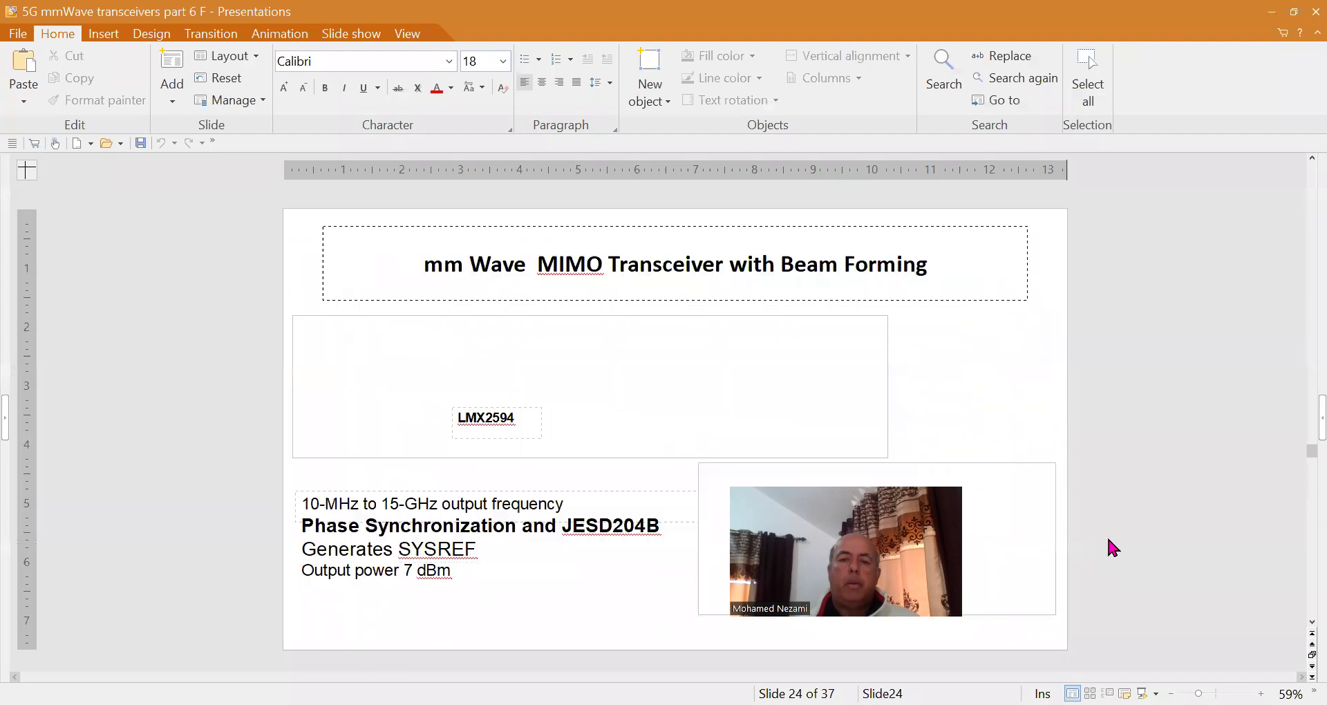
pyautogui.press('pagedown')
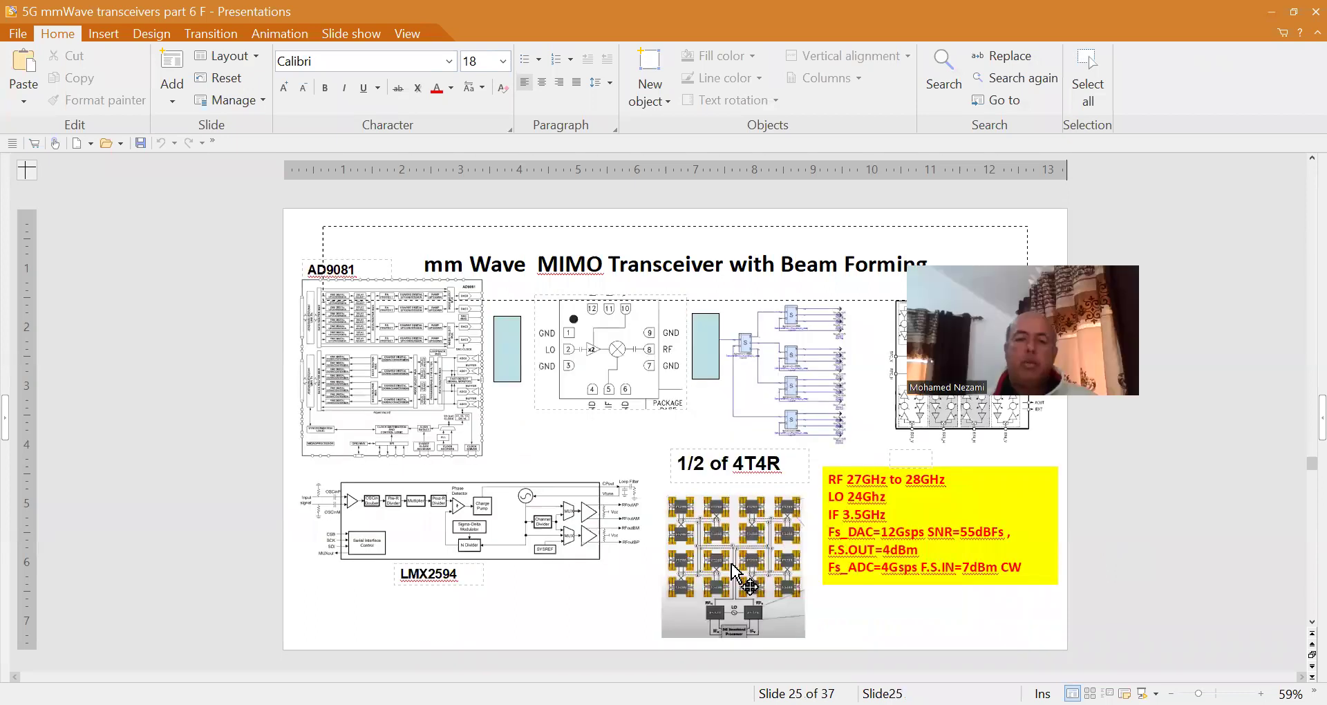
# Step: Go back to slide 19, the antenna array diagram with the 5G baseband processor
pyautogui.scroll(1, 978, 557)
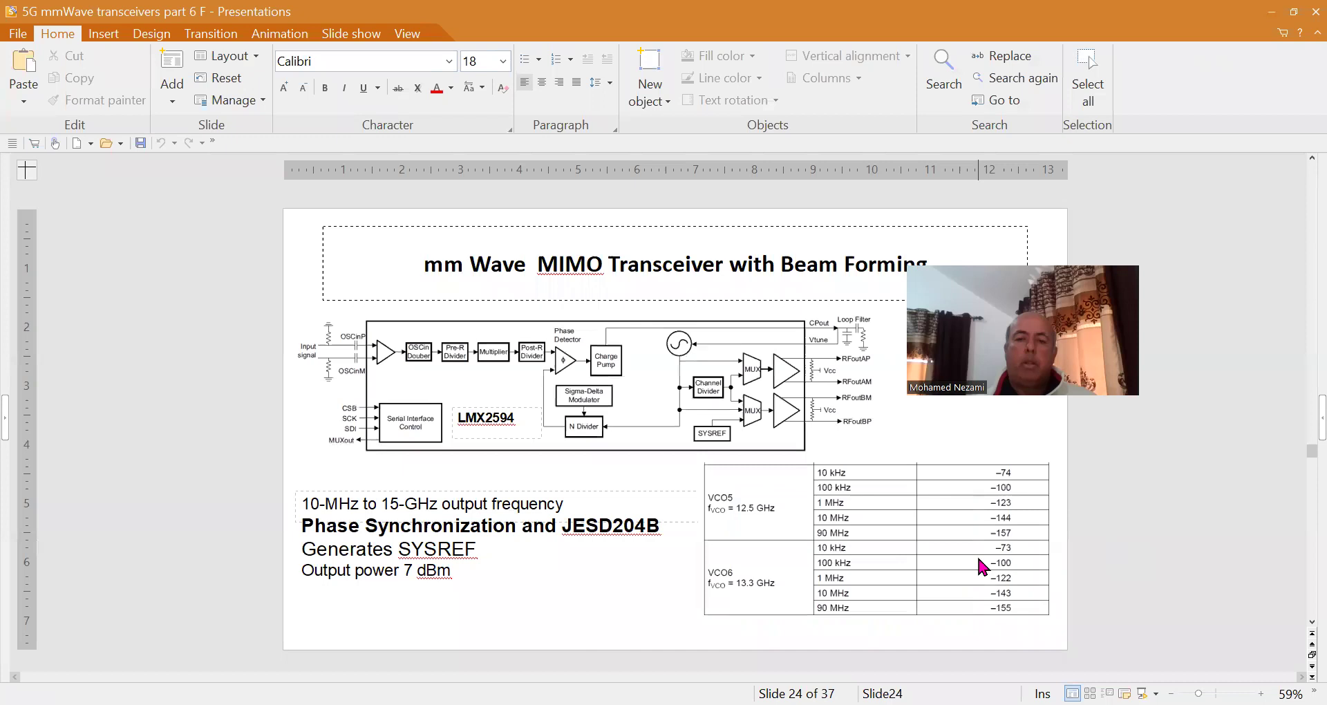
pyautogui.scroll(3, 979, 559)
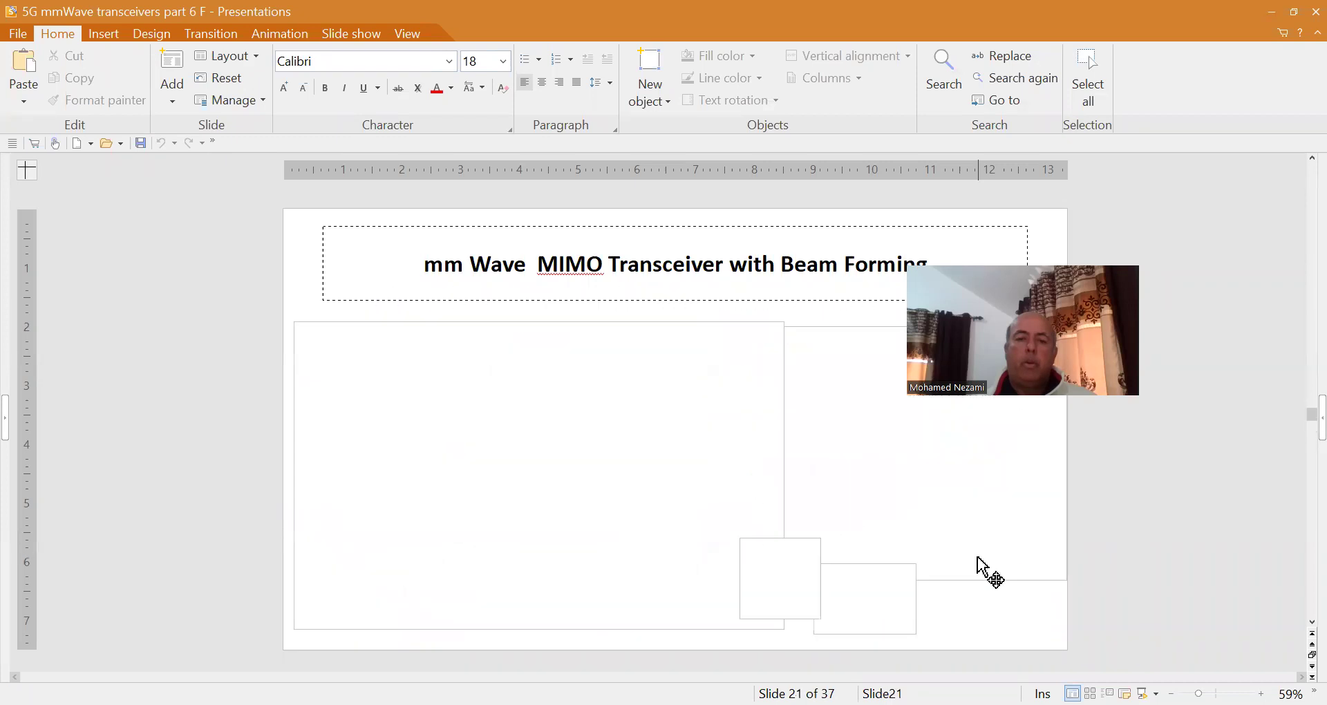
pyautogui.scroll(2, 977, 557)
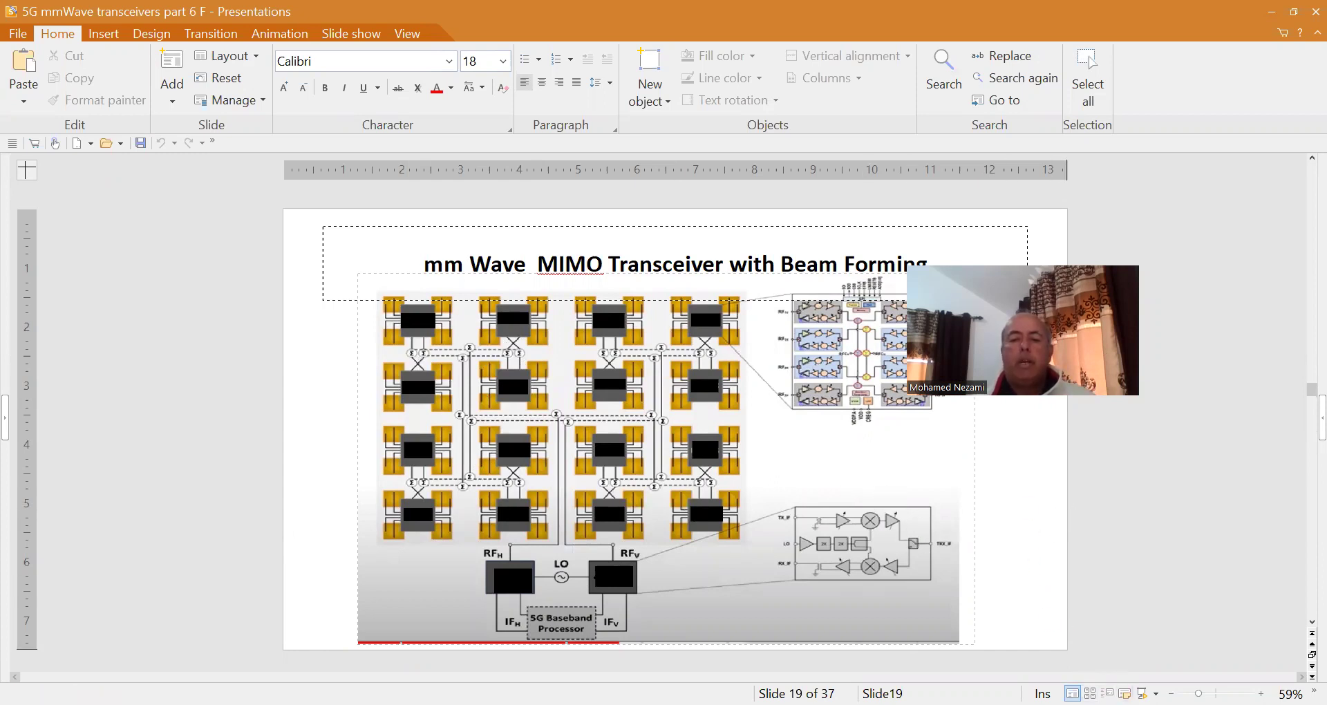
# Step: Return to the SystemVue schematic and inspect the properties of Subnetwork2 in the feed network, closing them without changes
pyautogui.hotkey('alt', 'Tab')
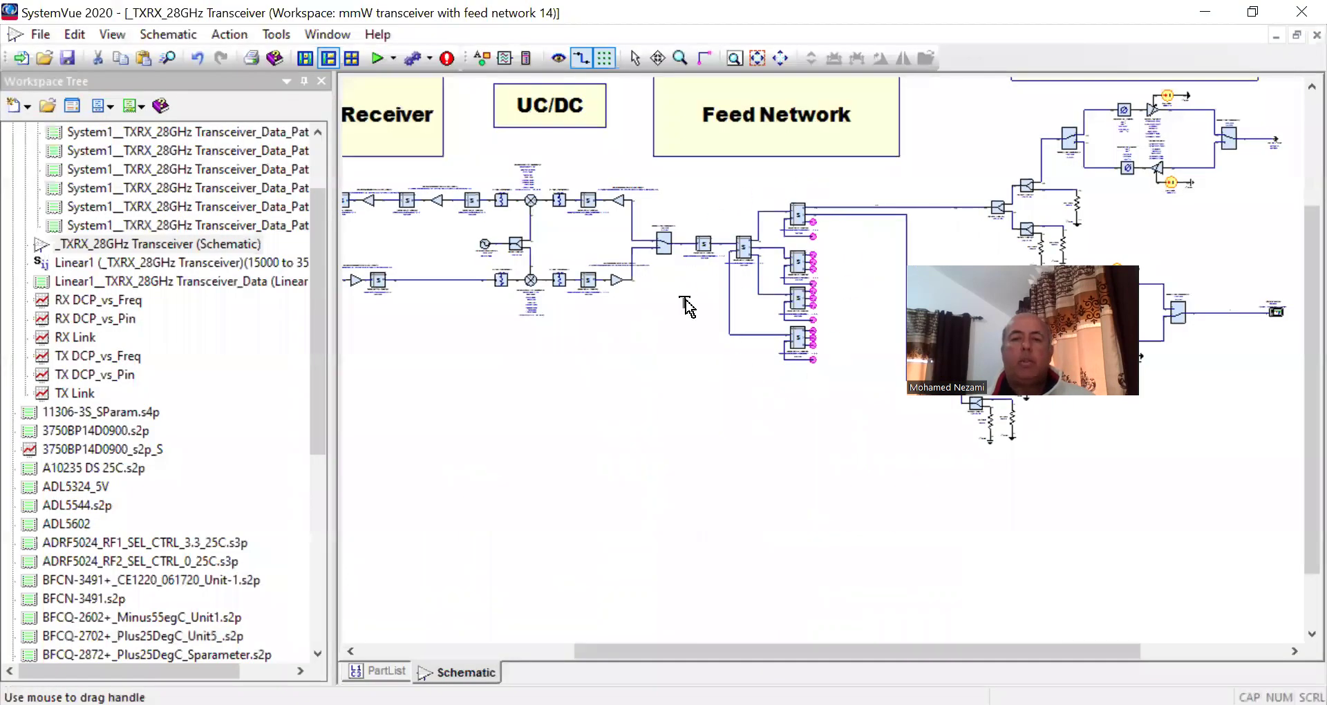
pyautogui.scroll(5, 818, 356)
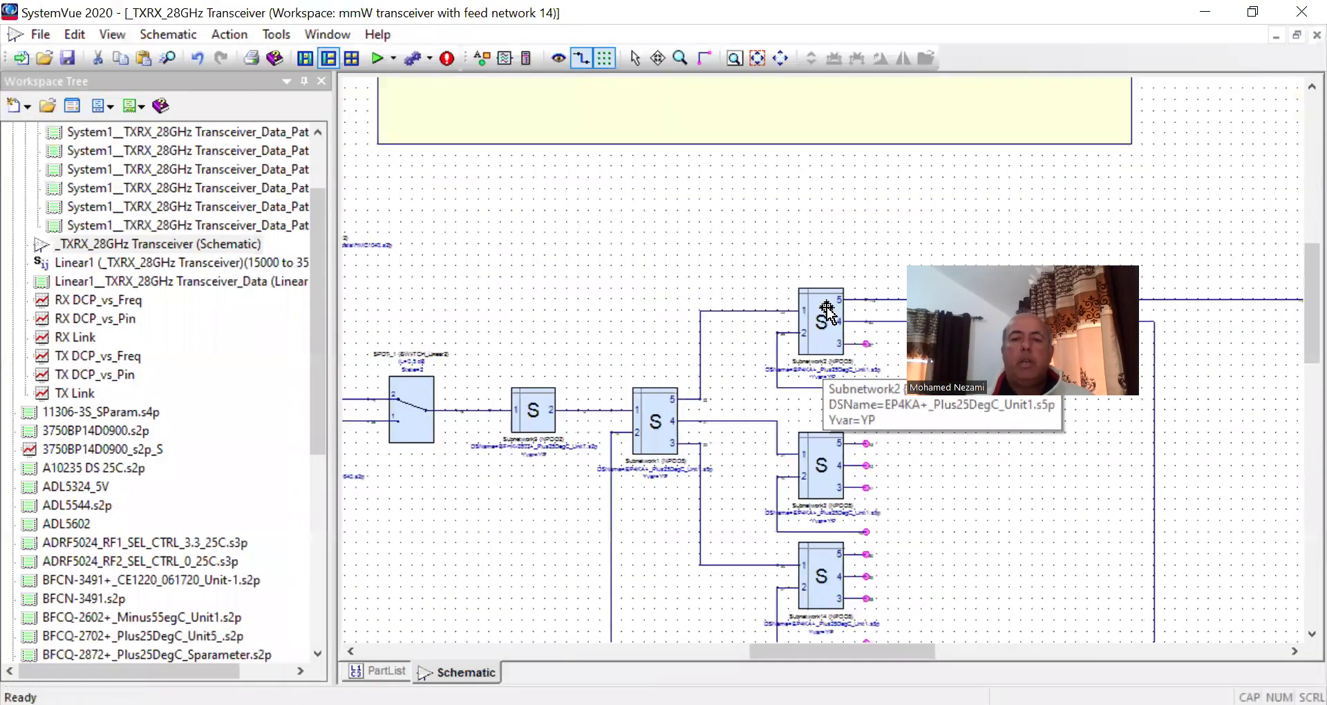
pyautogui.doubleClick(830, 314)
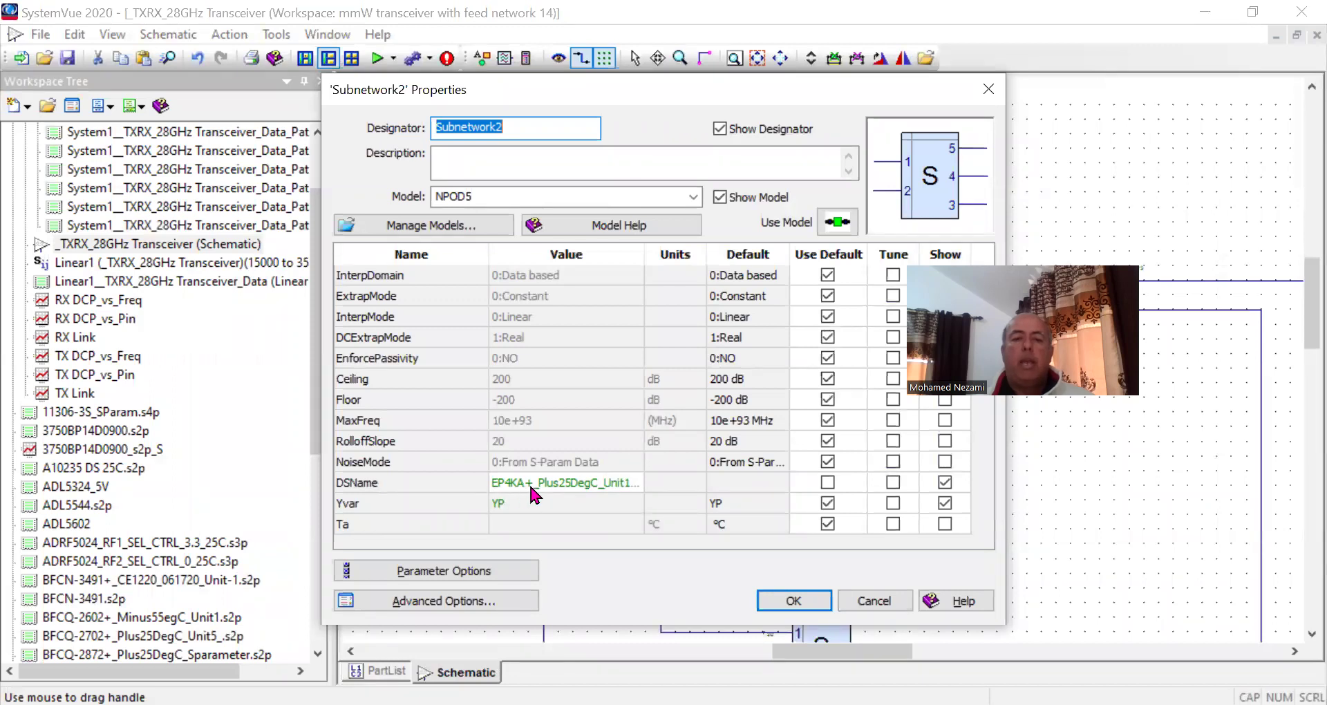
pyautogui.click(873, 603)
pyautogui.moveTo(1058, 267); pyautogui.dragTo(1114, 423)
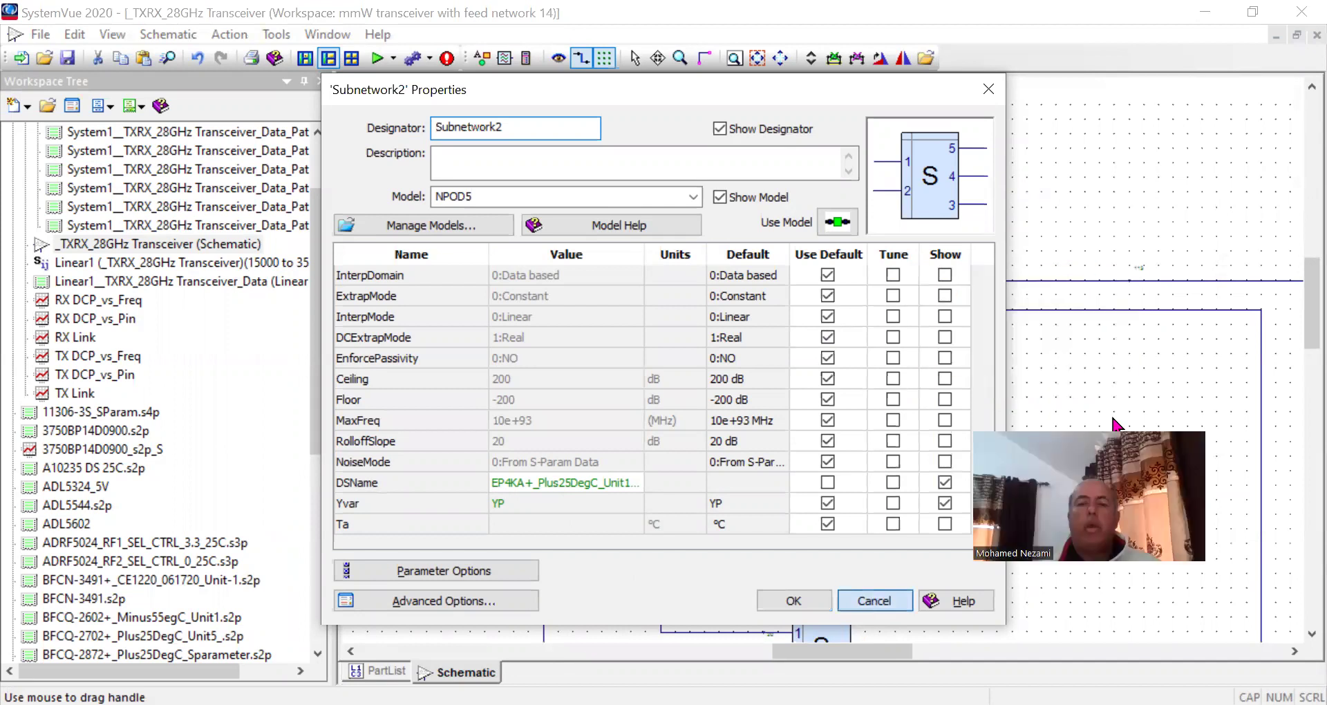
pyautogui.press('Escape')
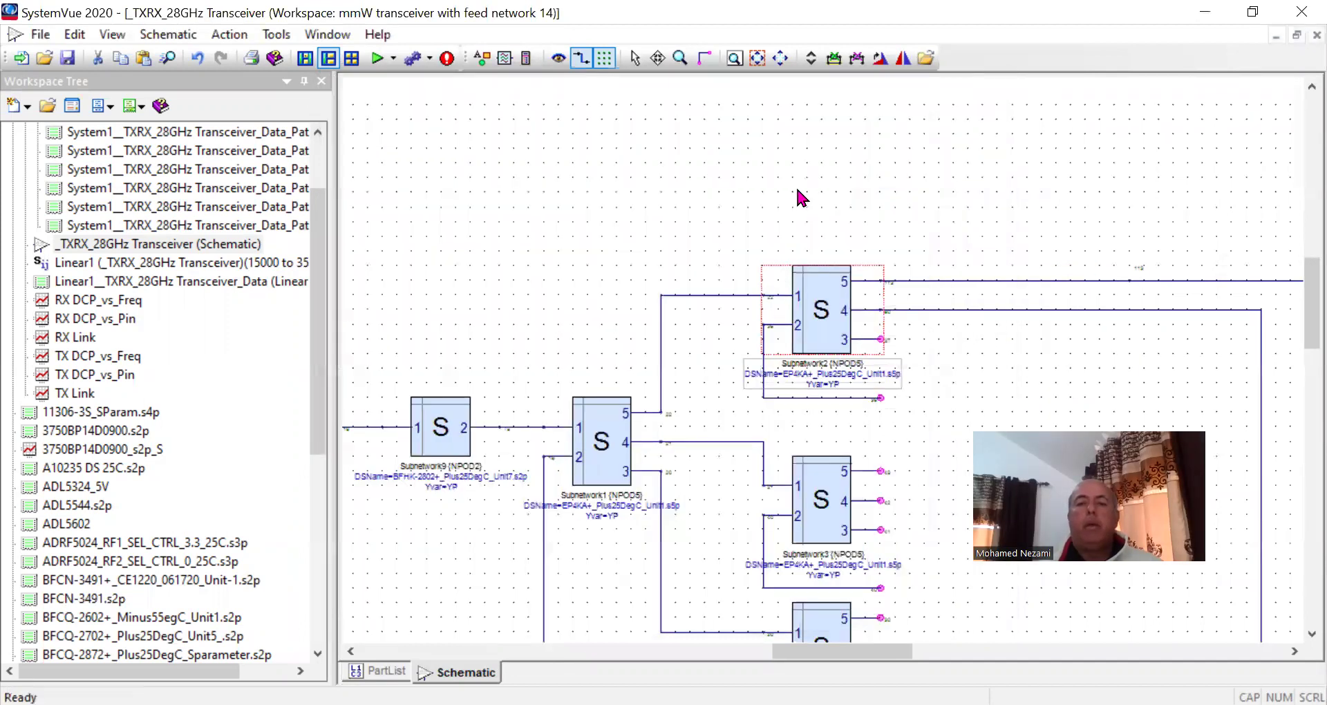
# Step: Examine the feed network's signal path from its divider subnetworks through Subnetwork9 to the SPDT_1 switch
pyautogui.scroll(-3, 822, 354)
pyautogui.scroll(2, 821, 356)
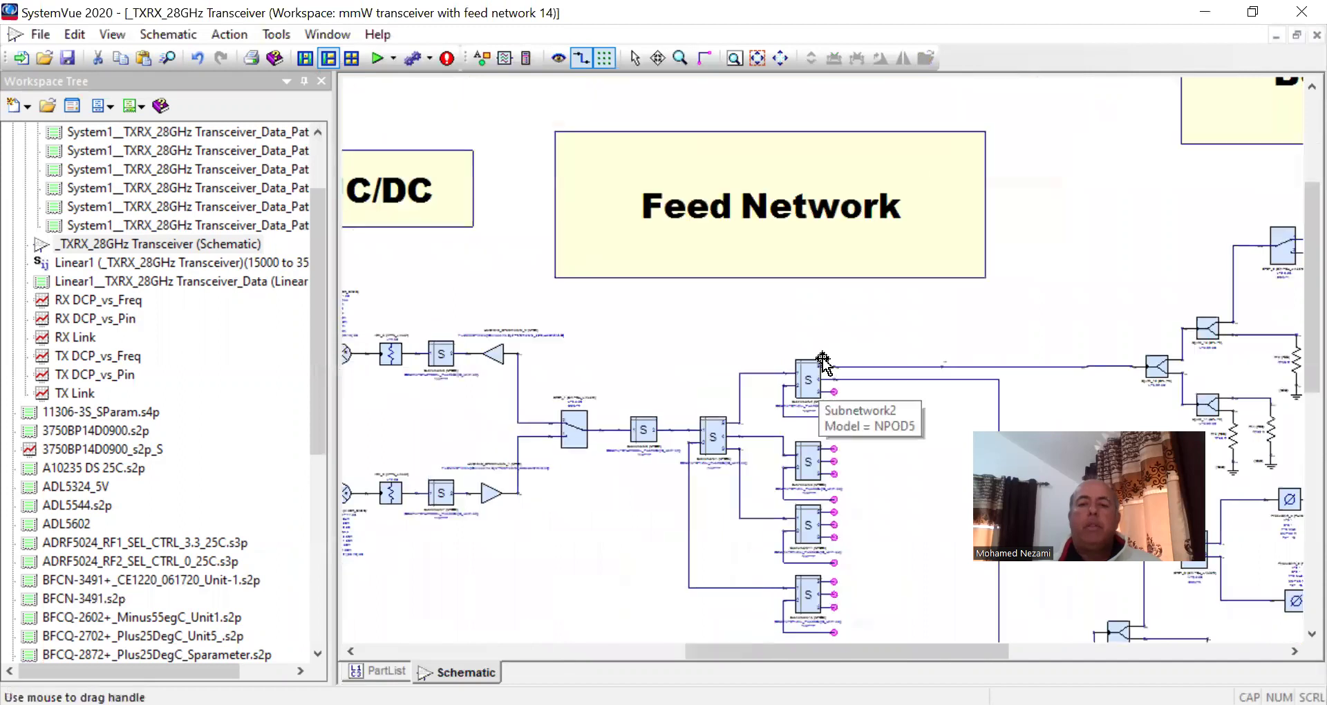
pyautogui.scroll(-2, 822, 357)
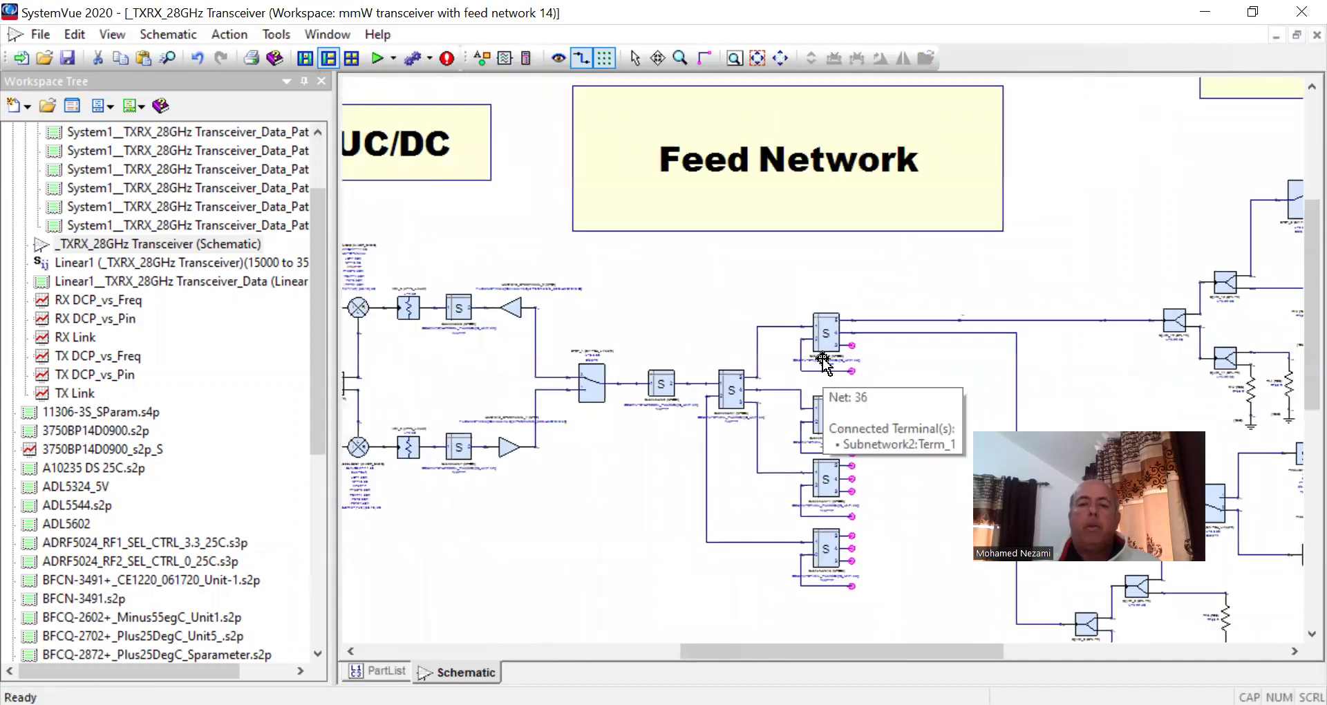
pyautogui.scroll(3, 823, 359)
pyautogui.scroll(-2, 822, 358)
pyautogui.scroll(2, 822, 359)
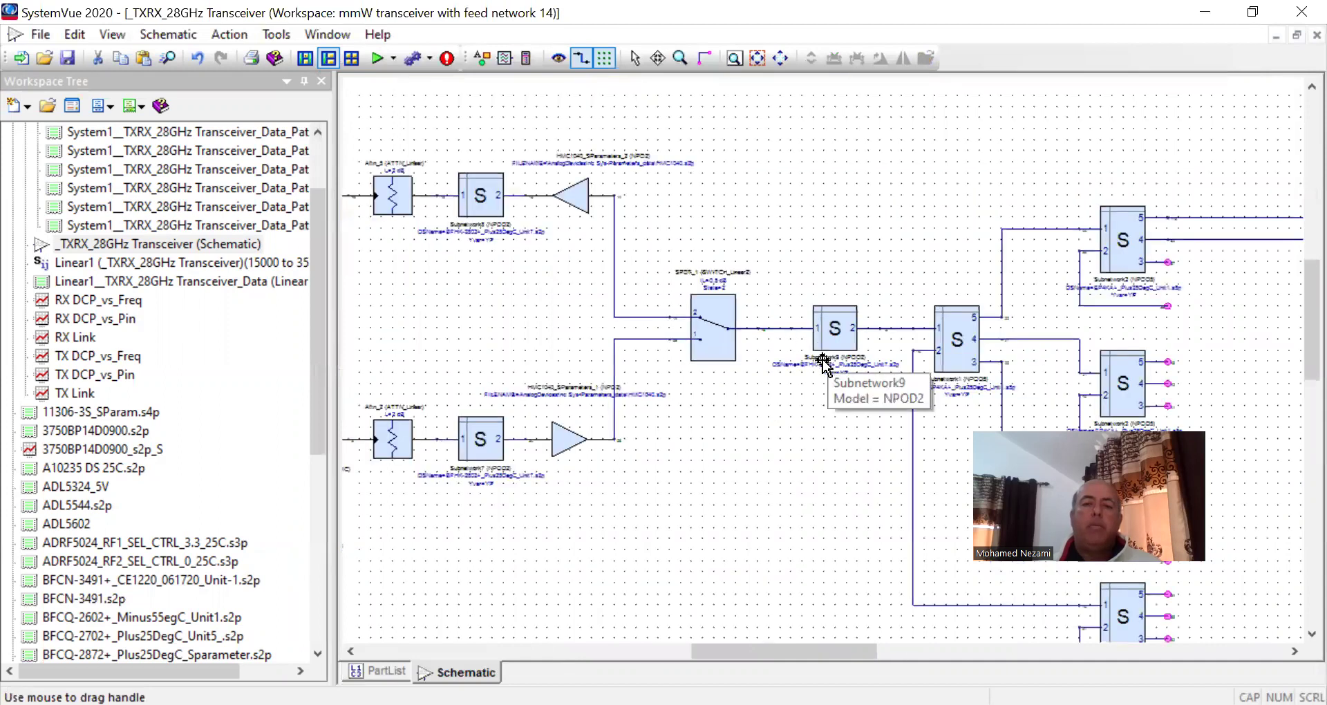
pyautogui.scroll(-2, 823, 361)
pyautogui.scroll(3, 800, 350)
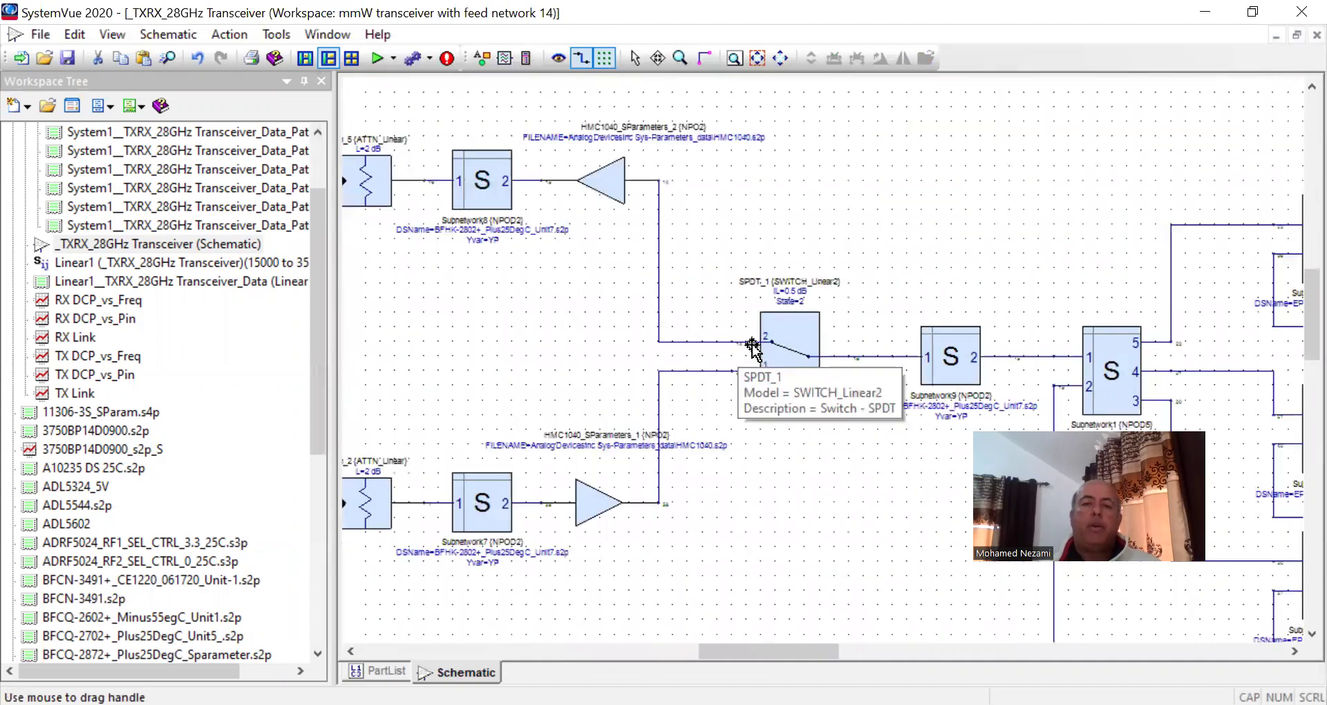
pyautogui.scroll(-2, 824, 360)
pyautogui.scroll(1, 823, 361)
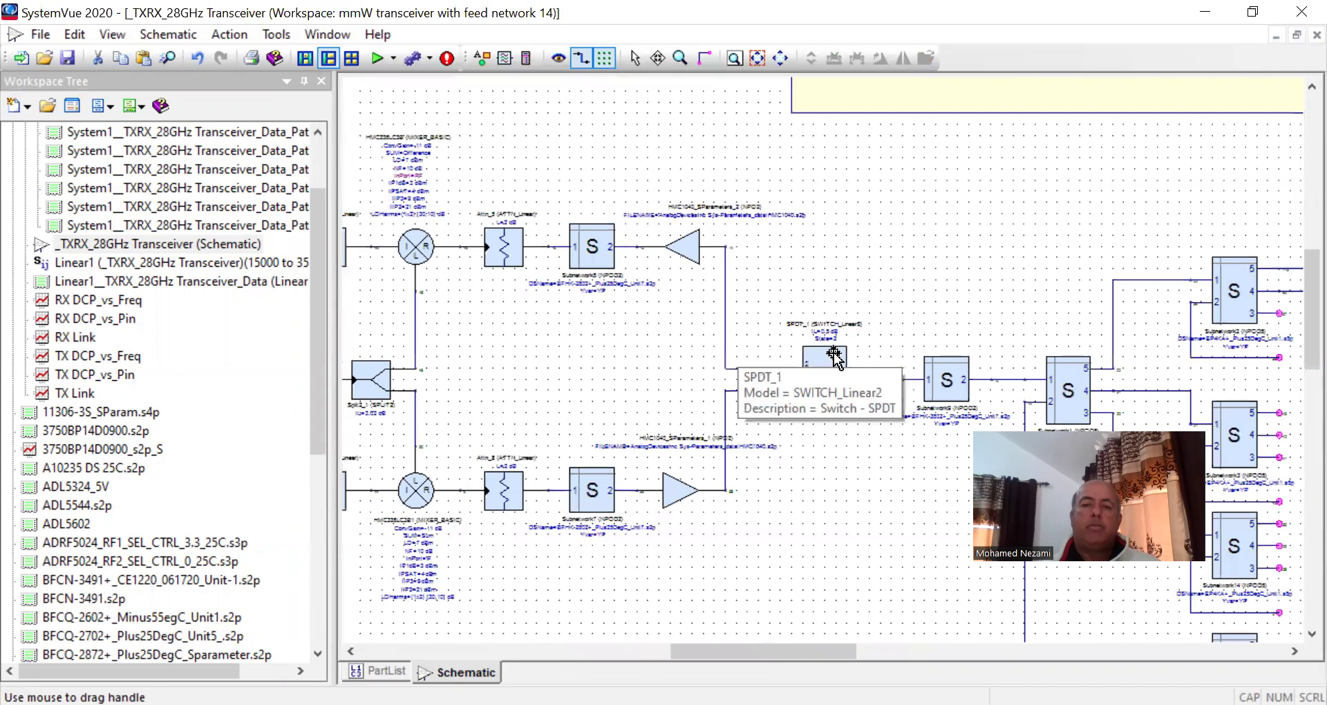
# Step: Examine the UC/DC section's mixers, attenuators and filters, and read the LMX2594 oscillator's frequency and power settings
pyautogui.scroll(-4, 830, 358)
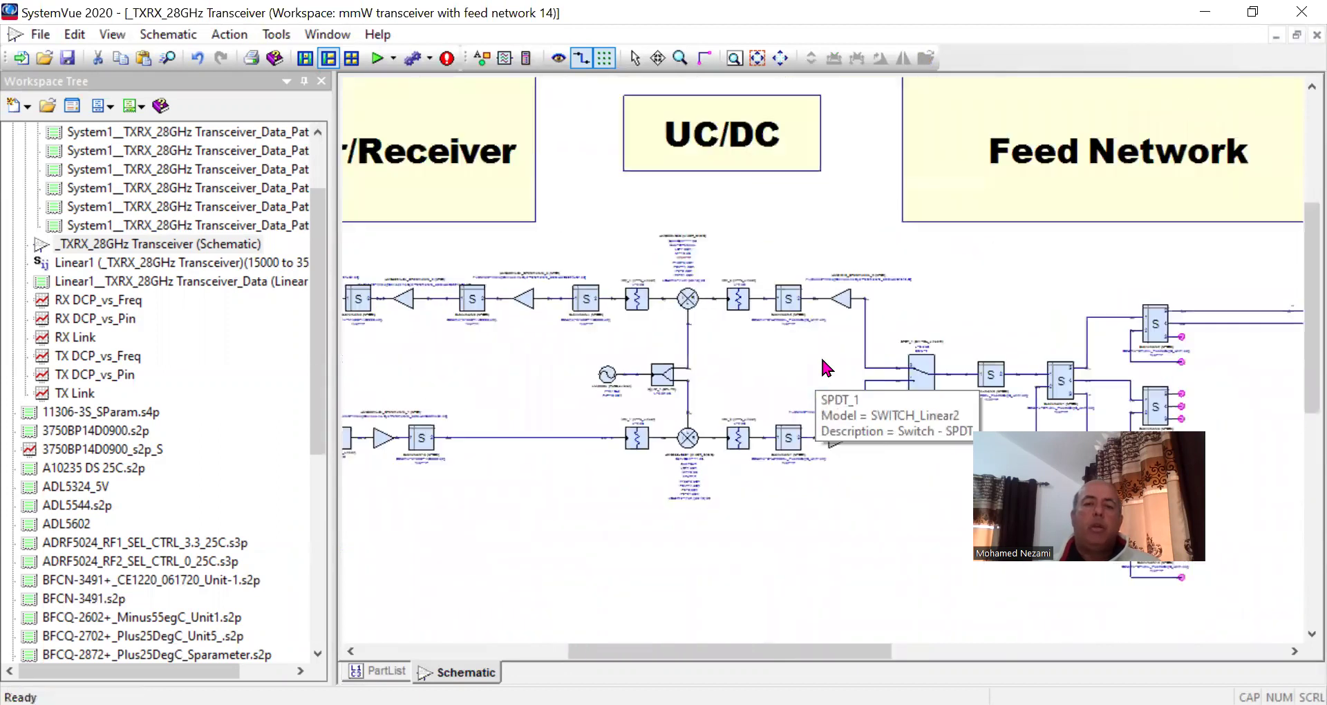
pyautogui.scroll(-1, 824, 364)
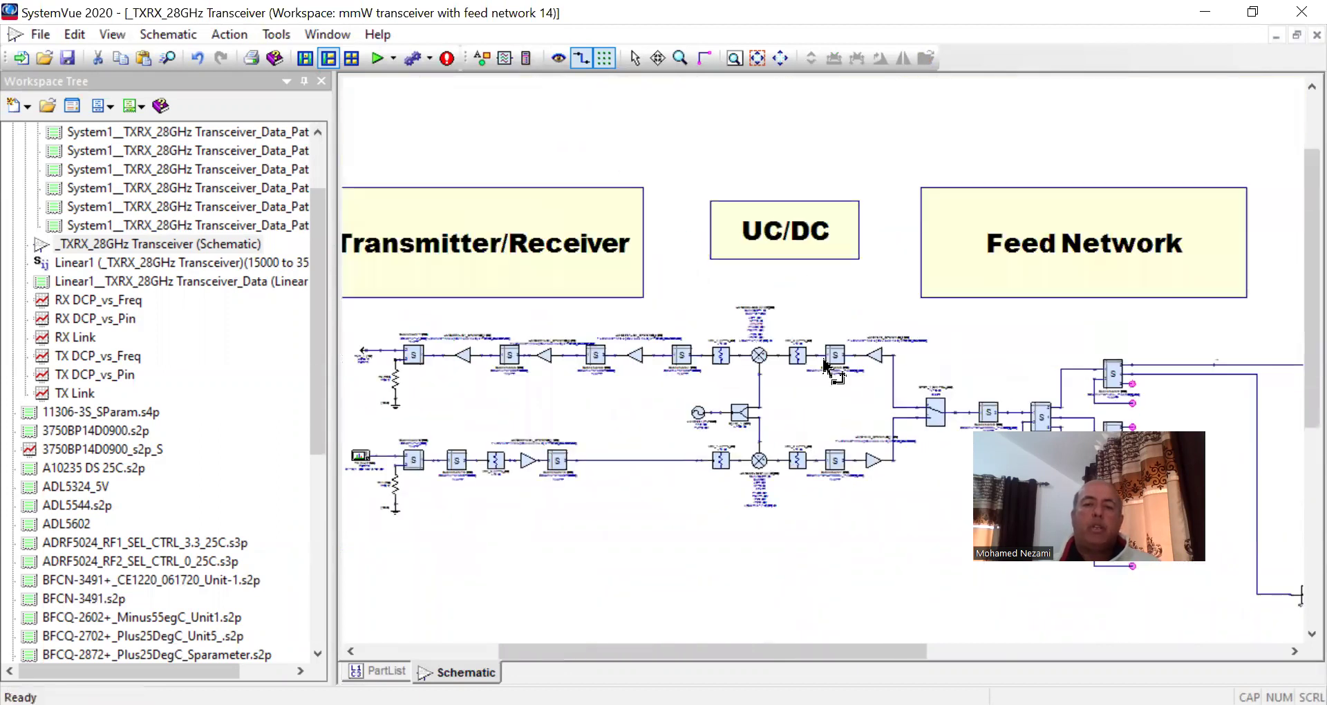
pyautogui.scroll(-1, 824, 363)
pyautogui.scroll(3, 825, 361)
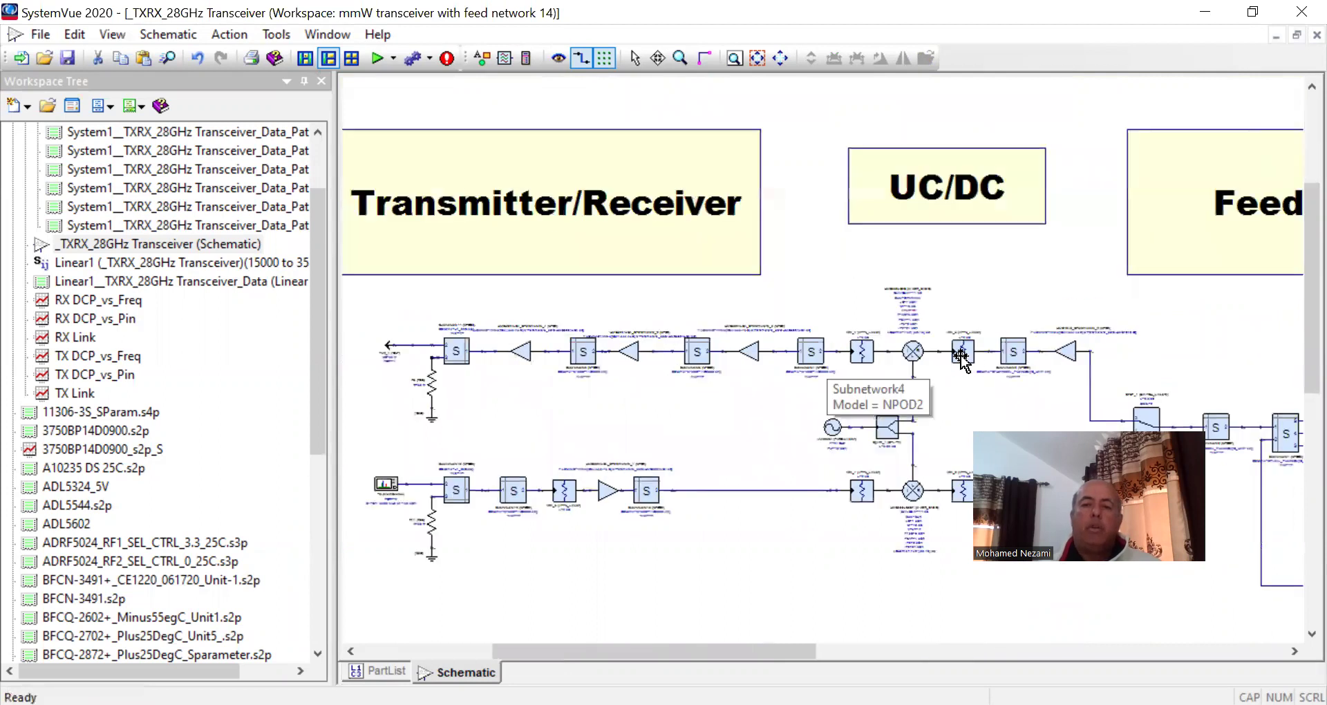
pyautogui.scroll(2, 824, 363)
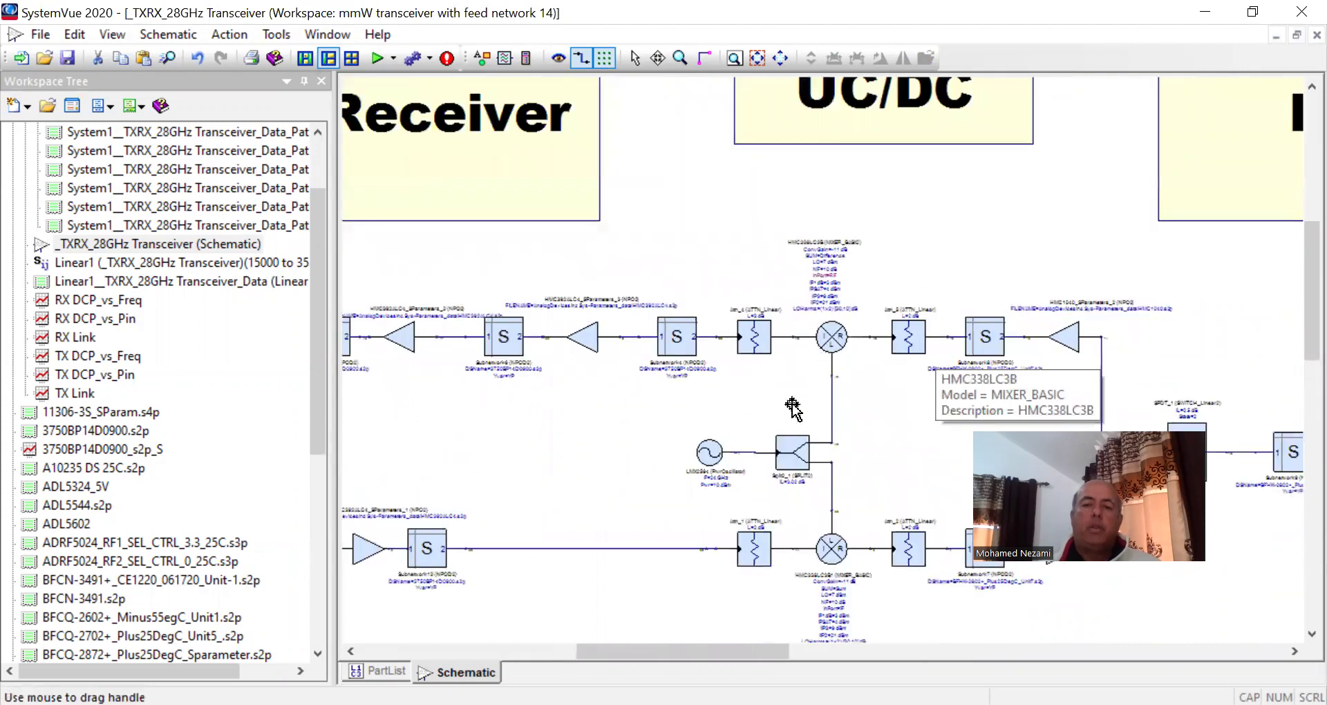
pyautogui.scroll(1, 784, 397)
pyautogui.scroll(3, 824, 365)
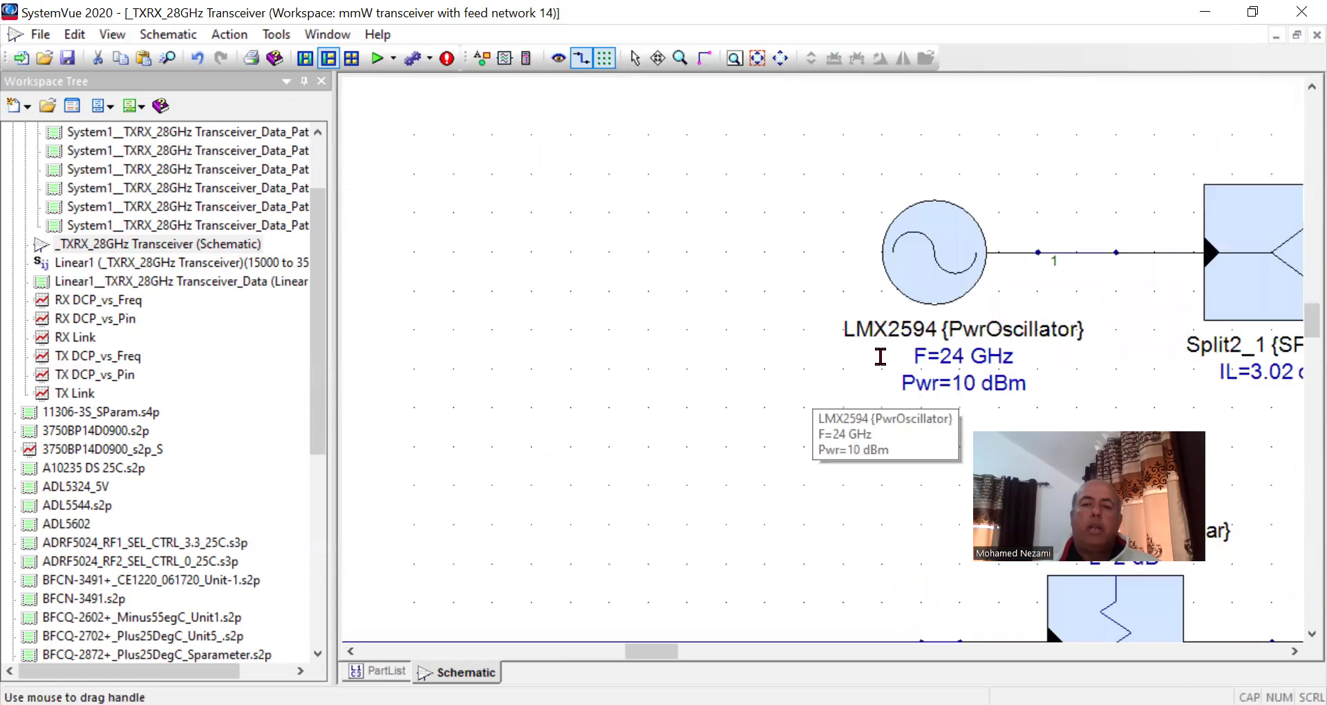
pyautogui.scroll(-1, 822, 359)
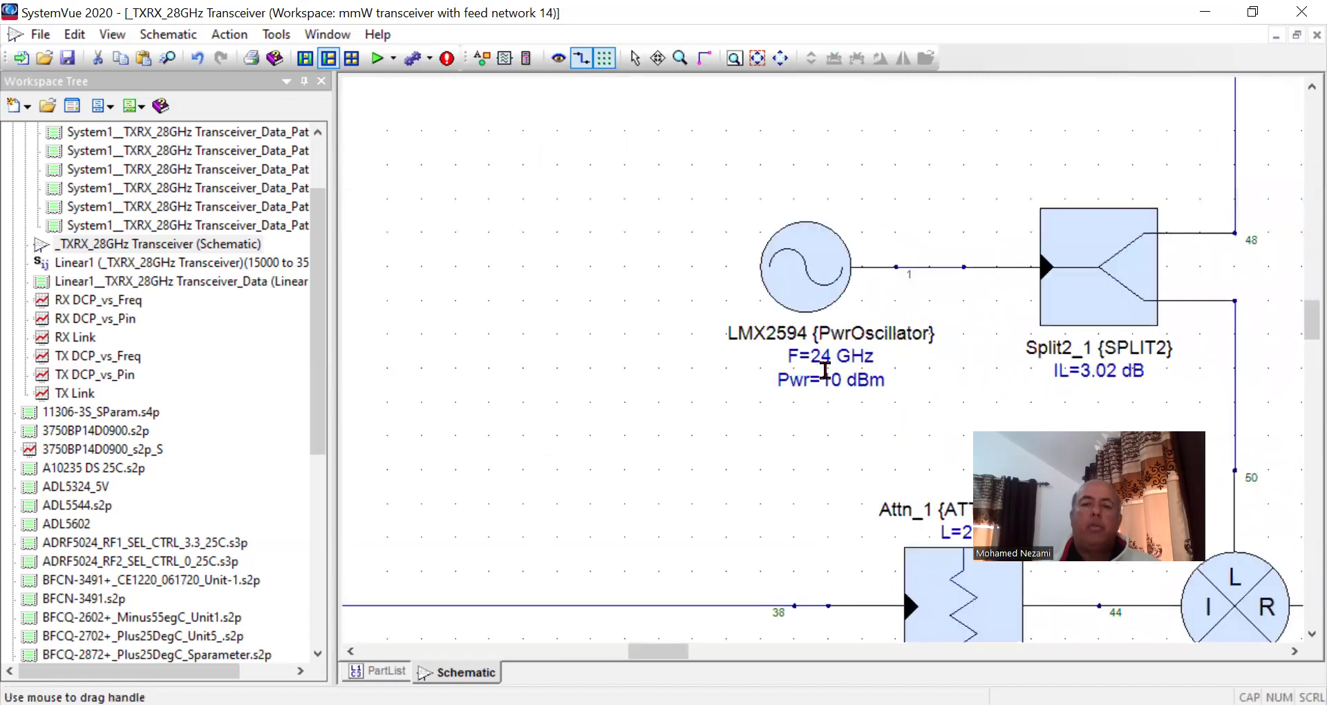
pyautogui.scroll(-3, 825, 371)
pyautogui.scroll(-3, 823, 358)
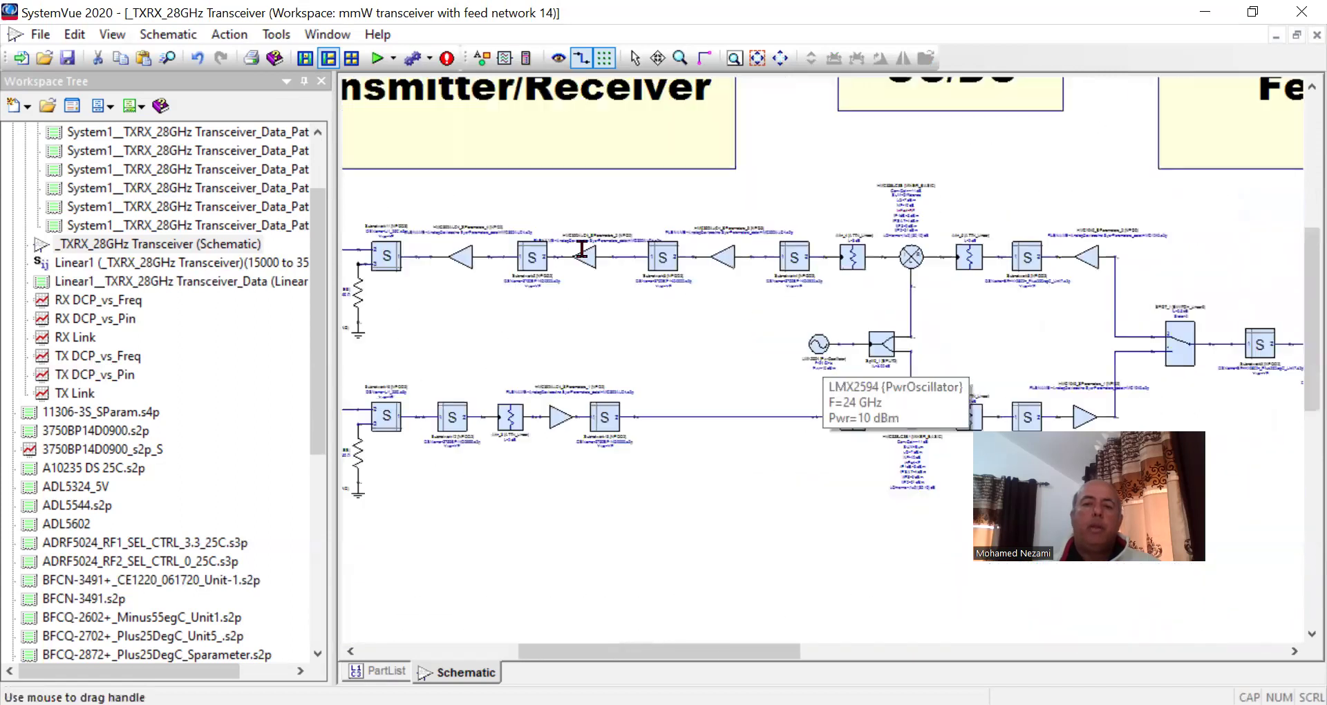
# Step: Follow the receive chain to the Port_4 output, and view the RX DCP_vs_Freq and RX Link graphs
pyautogui.scroll(1, 824, 363)
pyautogui.scroll(3, 823, 361)
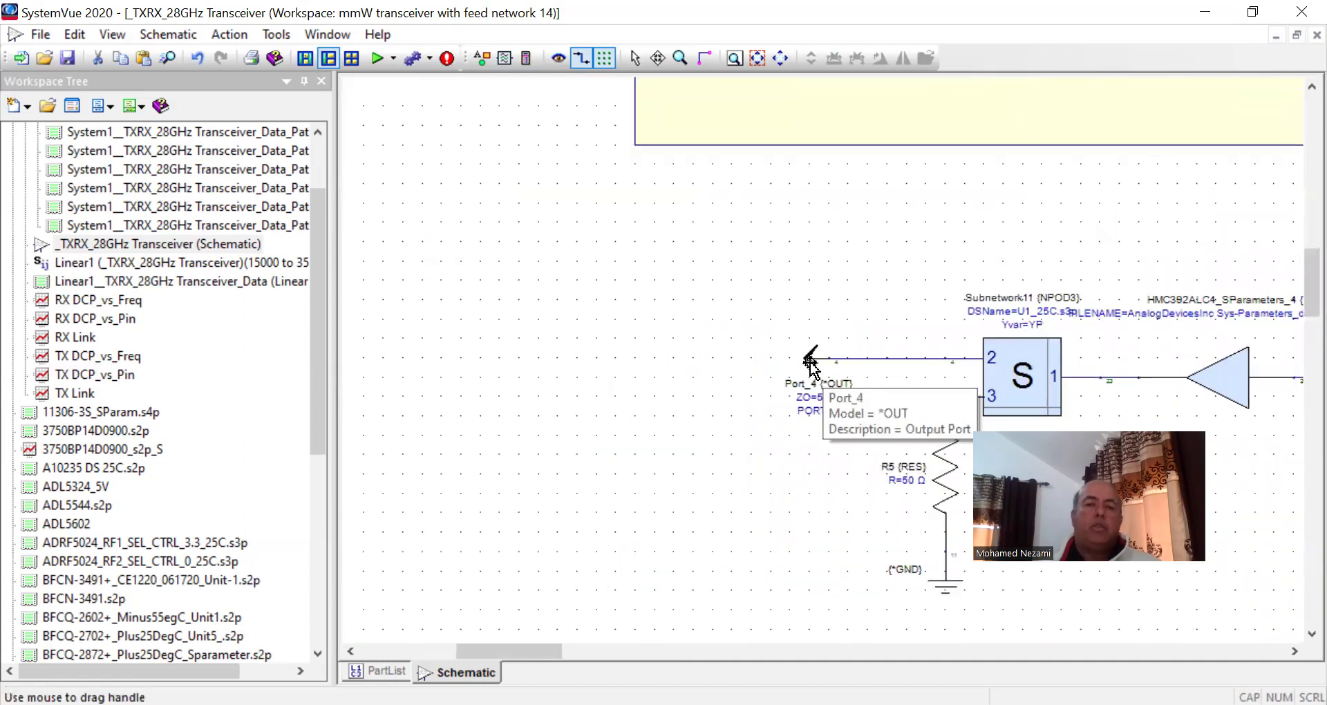
pyautogui.doubleClick(96, 300)
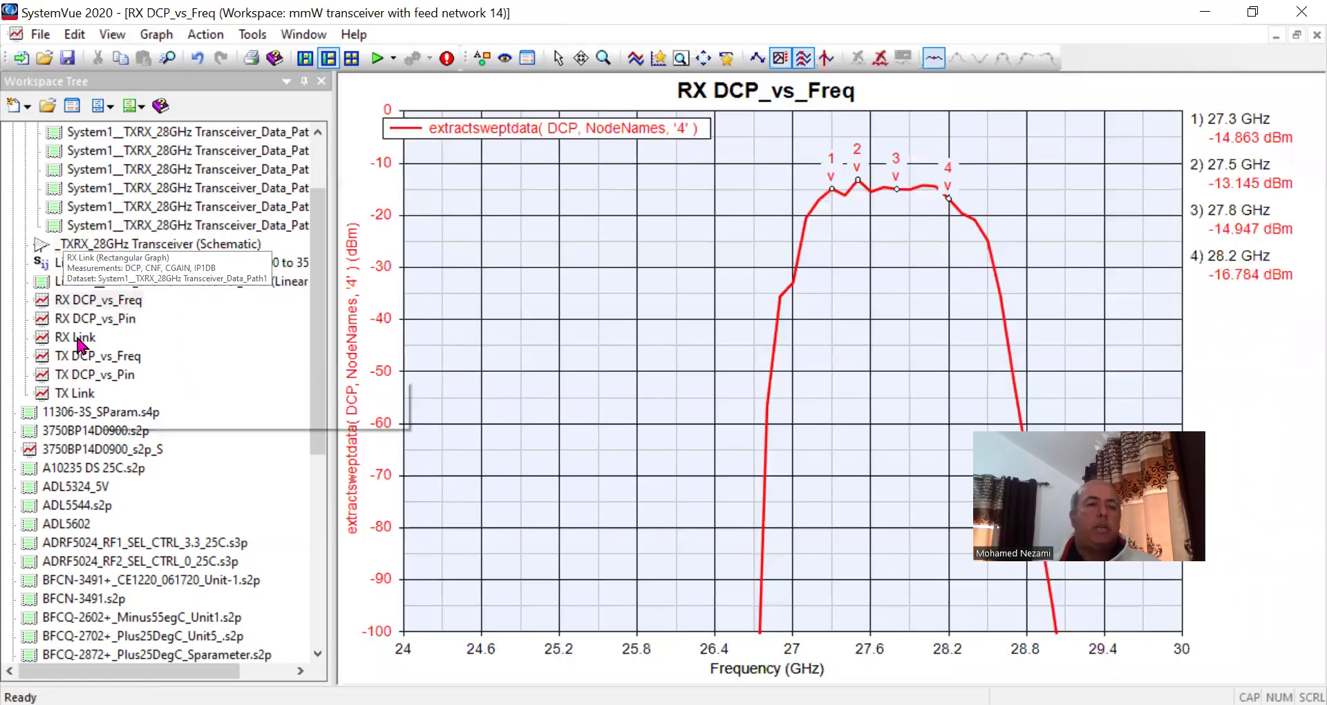
pyautogui.doubleClick(76, 336)
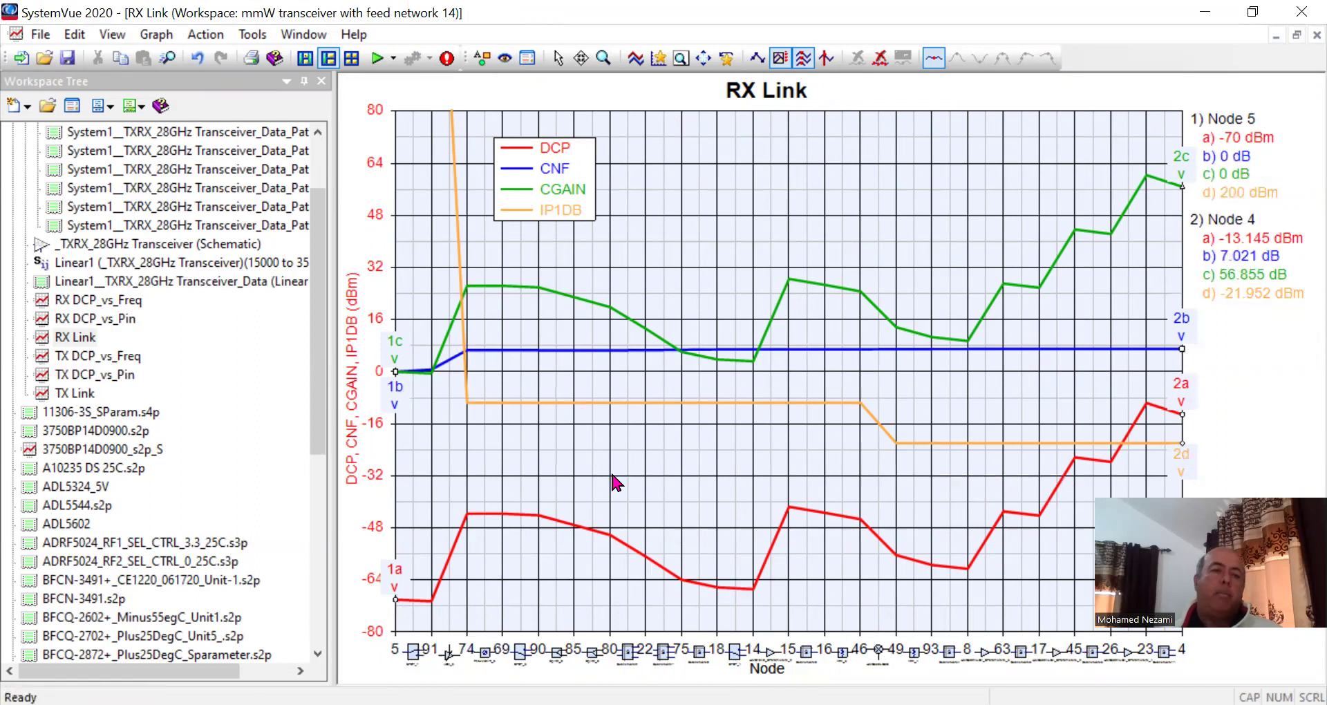
# Step: Compare the receive graphs with the TX DCP_vs_Freq, TX DCP_vs_Pin and TX Link graphs
pyautogui.doubleClick(111, 356)
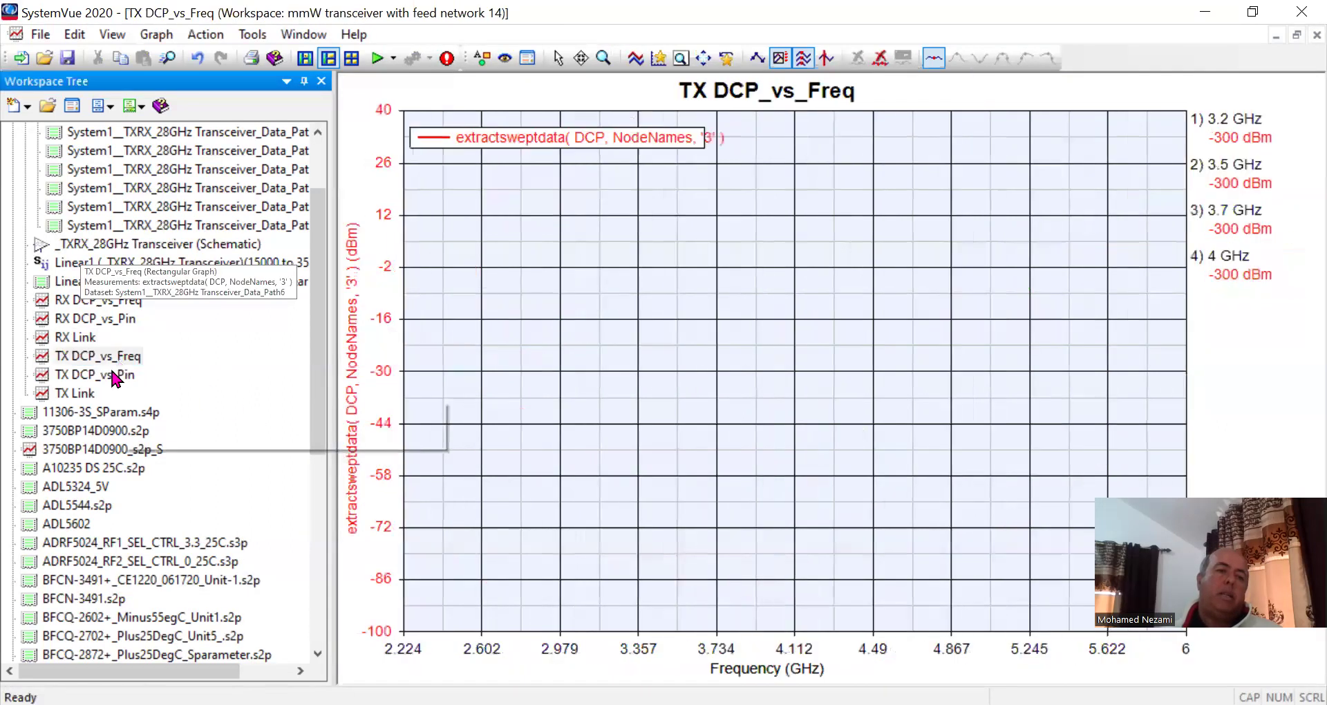
pyautogui.doubleClick(110, 308)
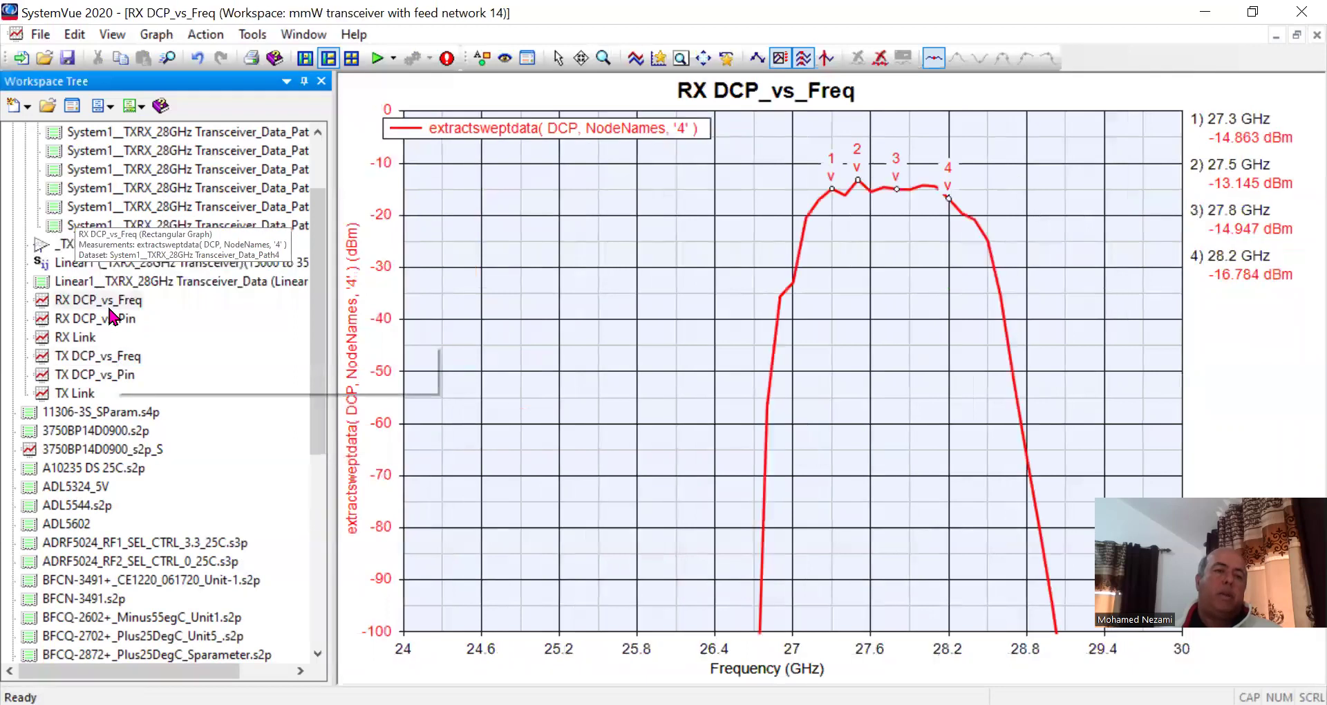
pyautogui.doubleClick(111, 320)
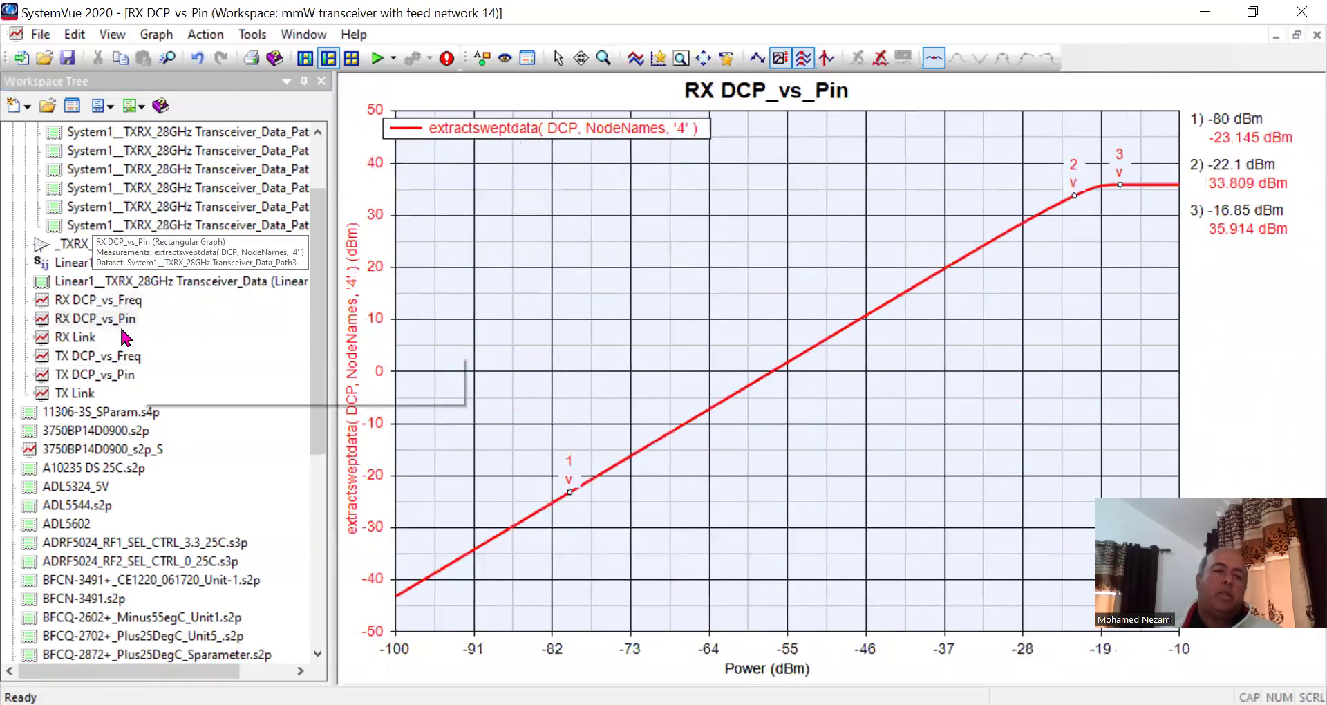
pyautogui.doubleClick(82, 338)
pyautogui.doubleClick(109, 356)
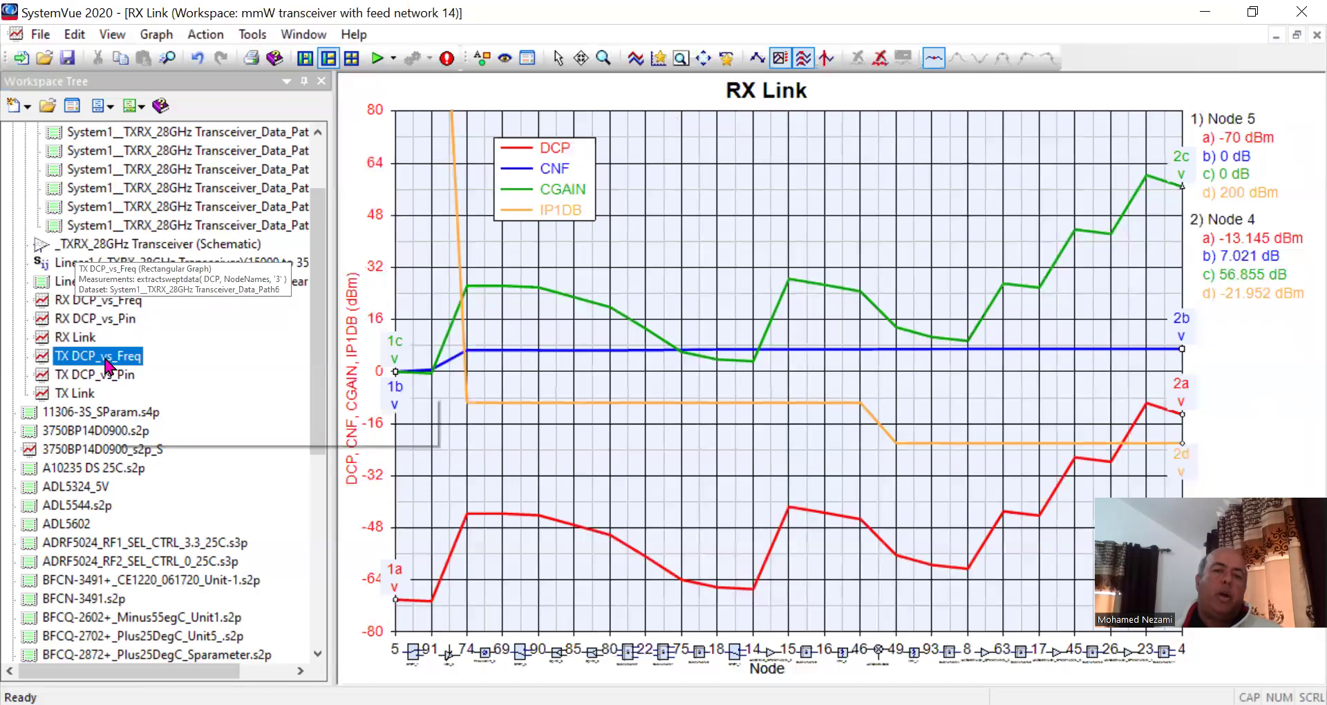
pyautogui.doubleClick(107, 375)
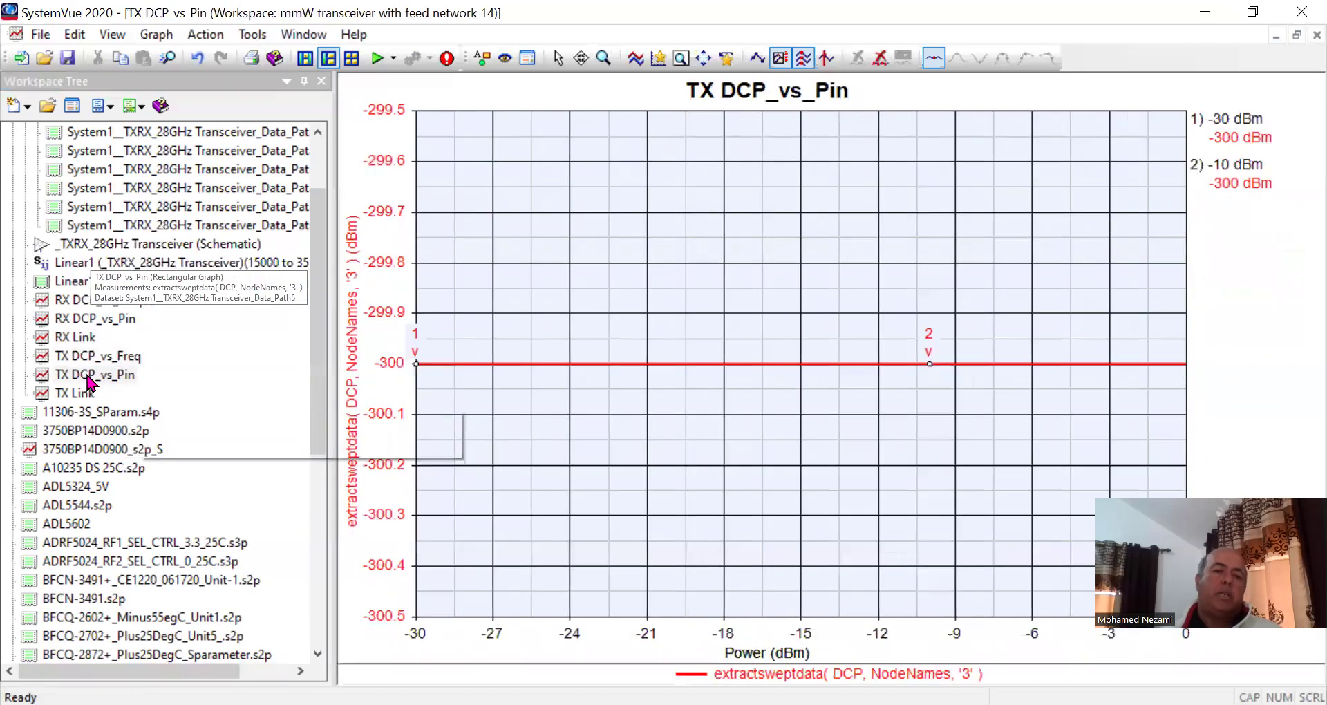
pyautogui.doubleClick(74, 394)
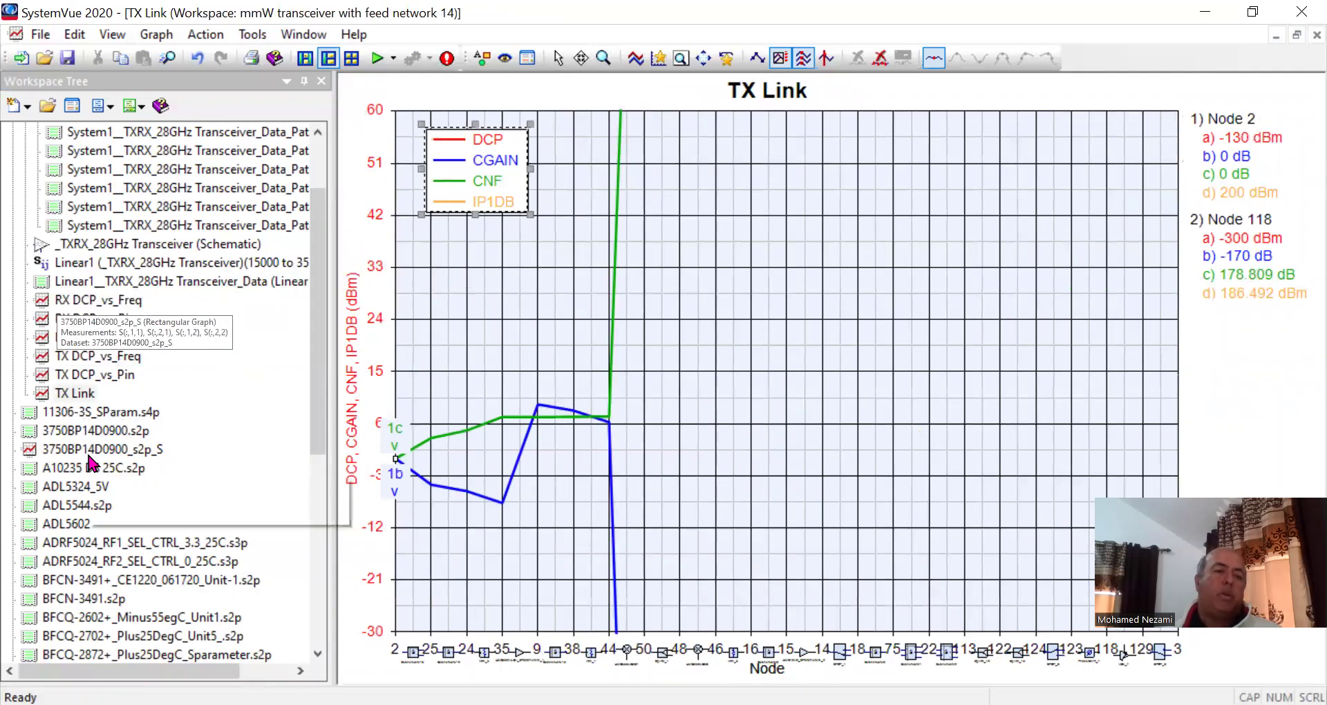
# Step: Return to the _TXRX_28GHz Transceiver schematic and set the power of the TX source's S1 carrier to -13 dBm
pyautogui.doubleClick(138, 244)
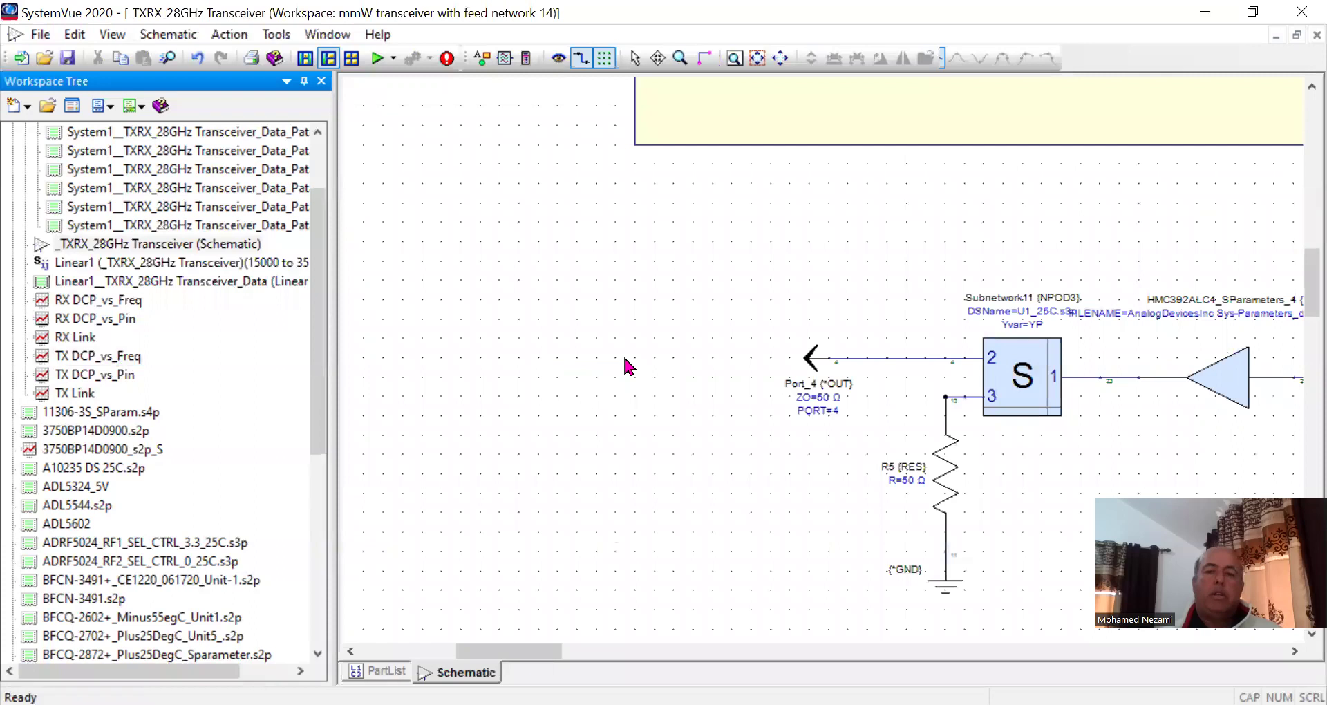
pyautogui.scroll(-5, 821, 355)
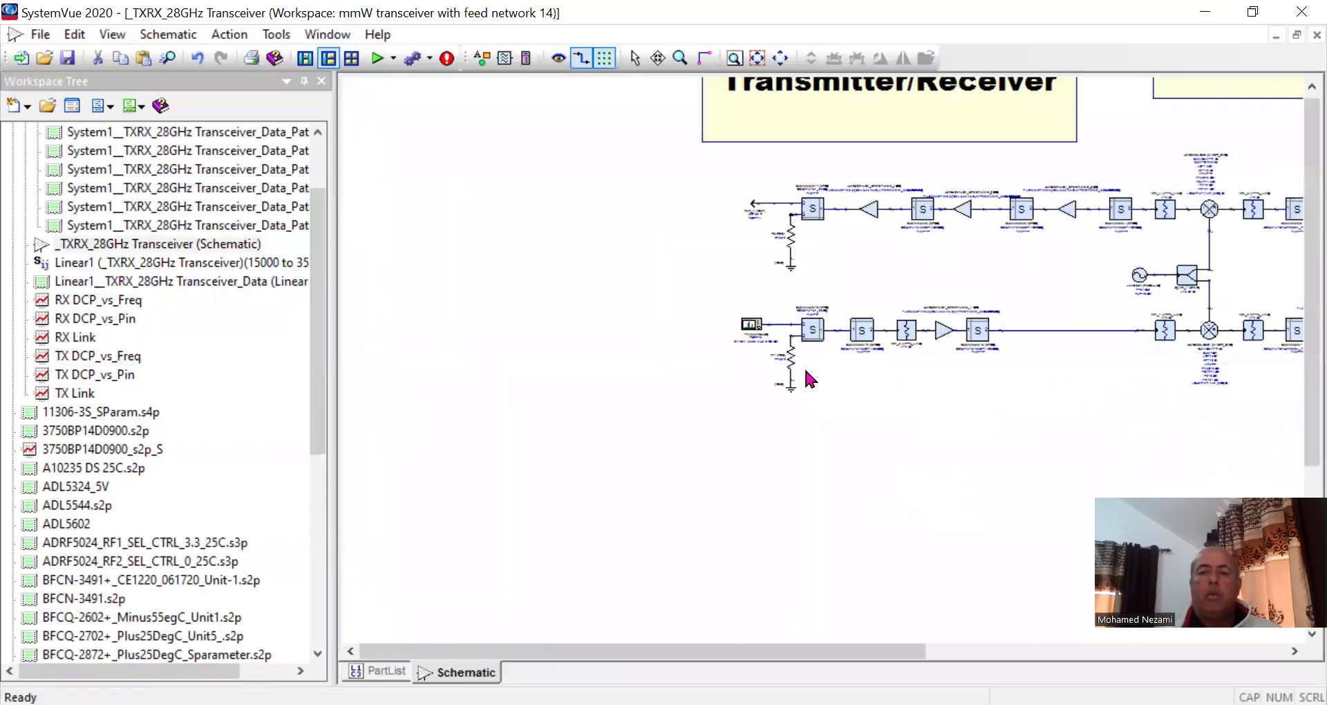
pyautogui.scroll(5, 791, 338)
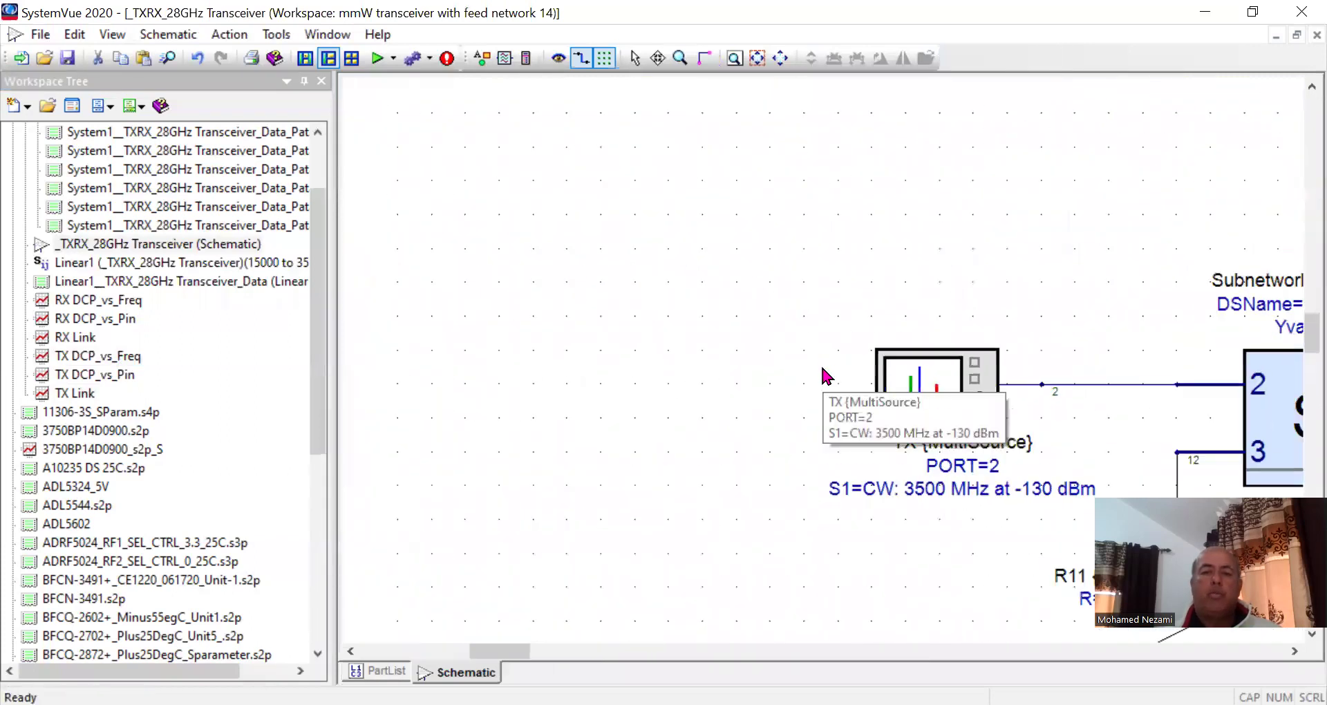
pyautogui.scroll(1, 858, 399)
pyautogui.click(954, 390)
pyautogui.doubleClick(955, 393)
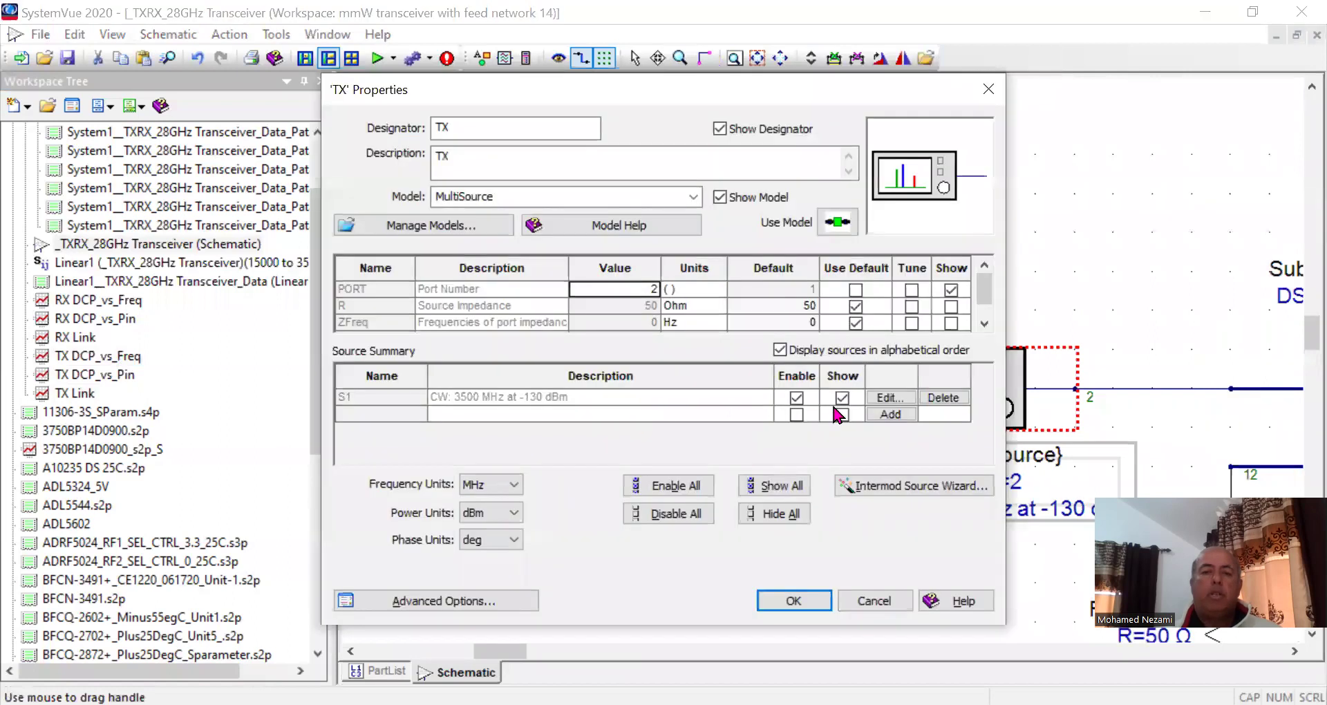
pyautogui.click(891, 398)
pyautogui.click(417, 418)
pyautogui.press('BackSpace')
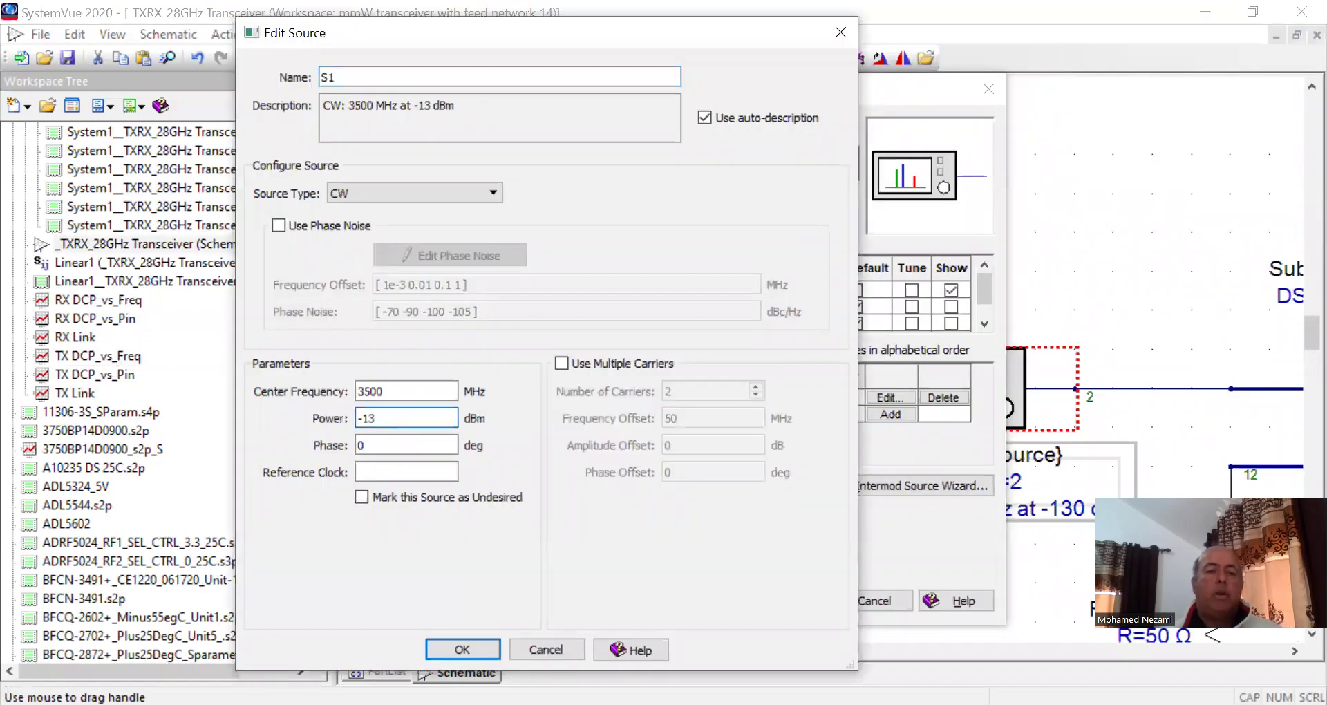
pyautogui.click(451, 648)
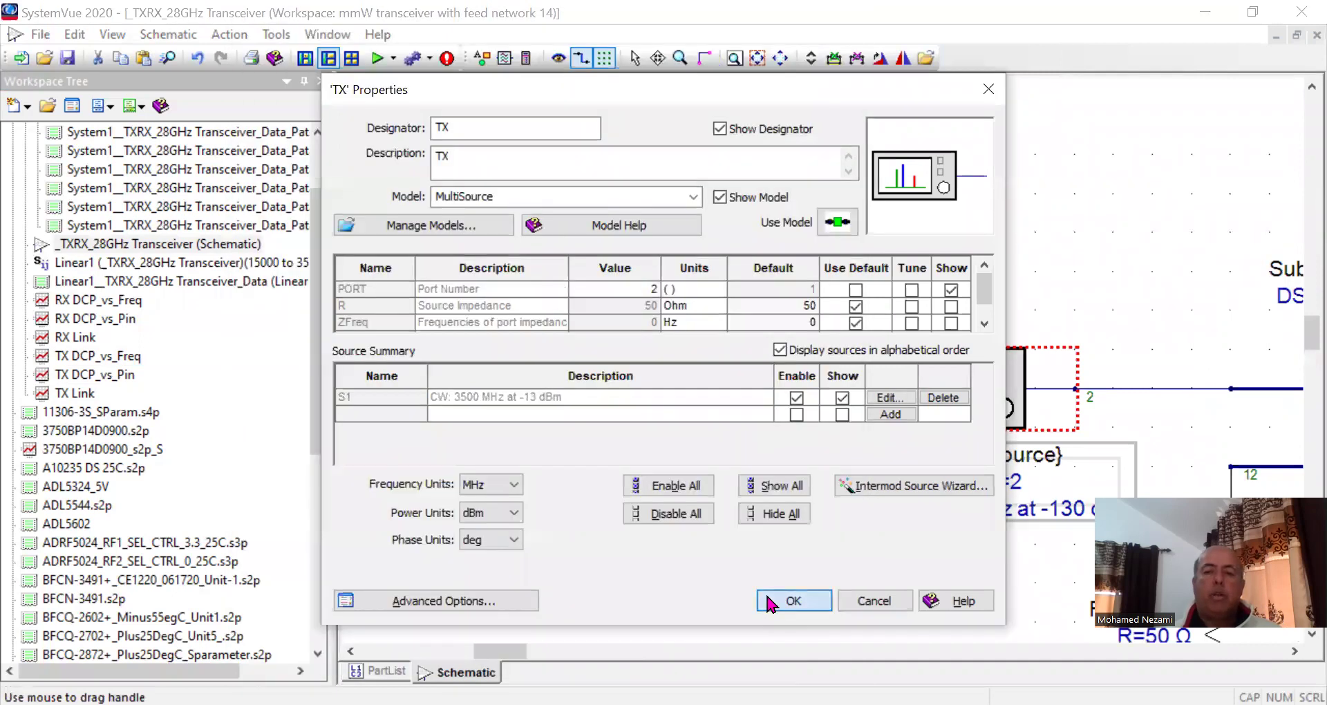
pyautogui.click(770, 602)
# Step: Set the State parameter of the SPDT_1 switch between the UC/DC section and the feed network to 1
pyautogui.scroll(-3, 826, 370)
pyautogui.scroll(-4, 822, 366)
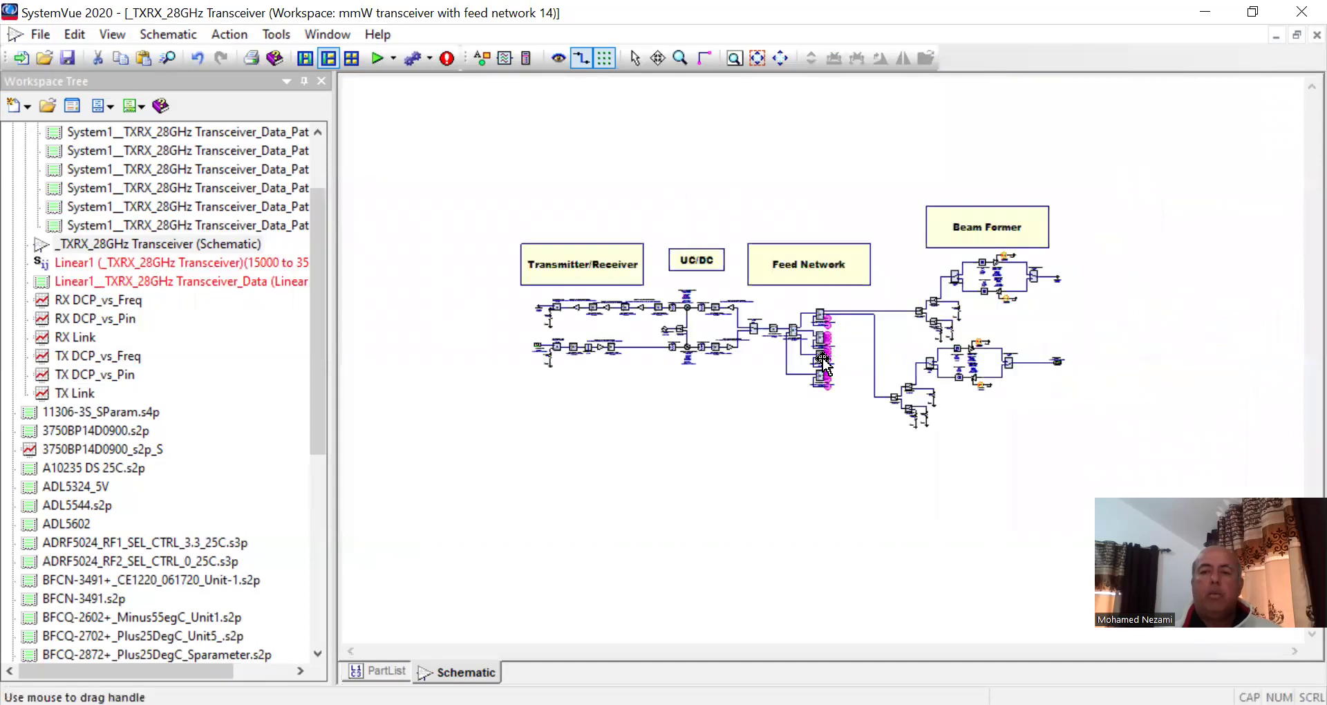
pyautogui.scroll(3, 822, 362)
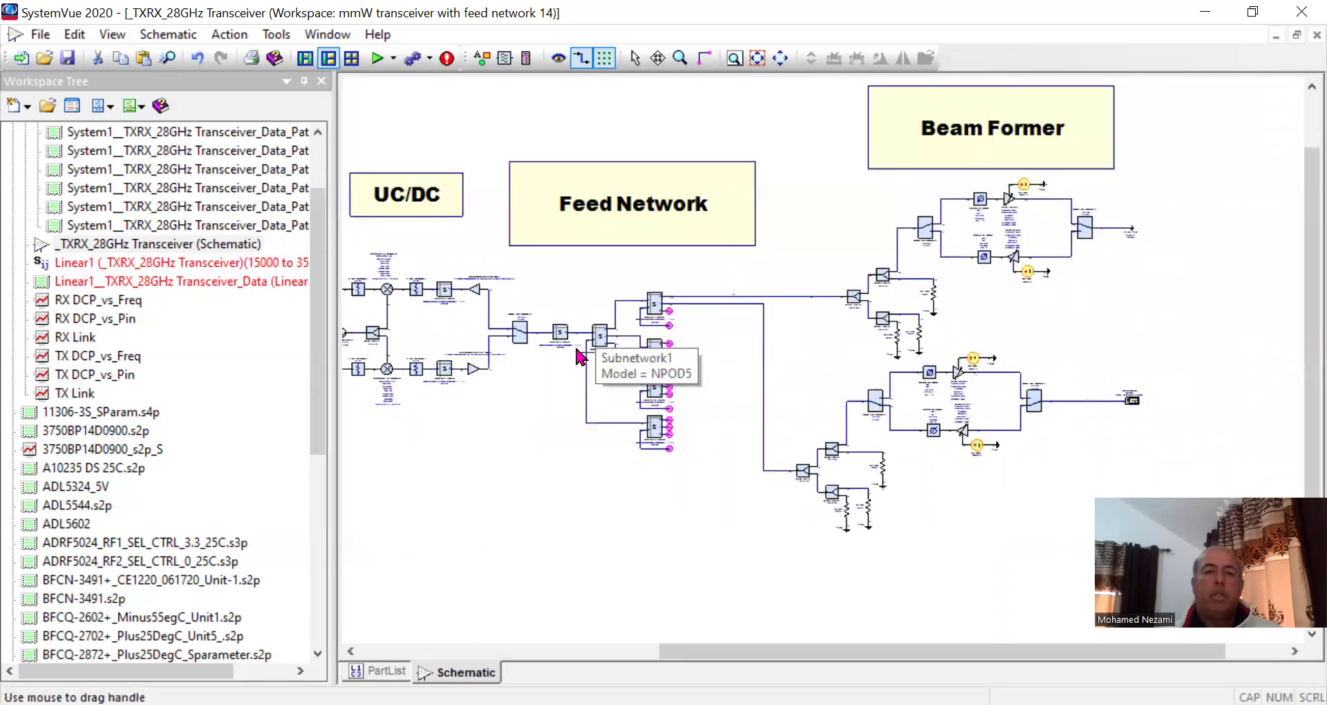
pyautogui.scroll(3, 522, 346)
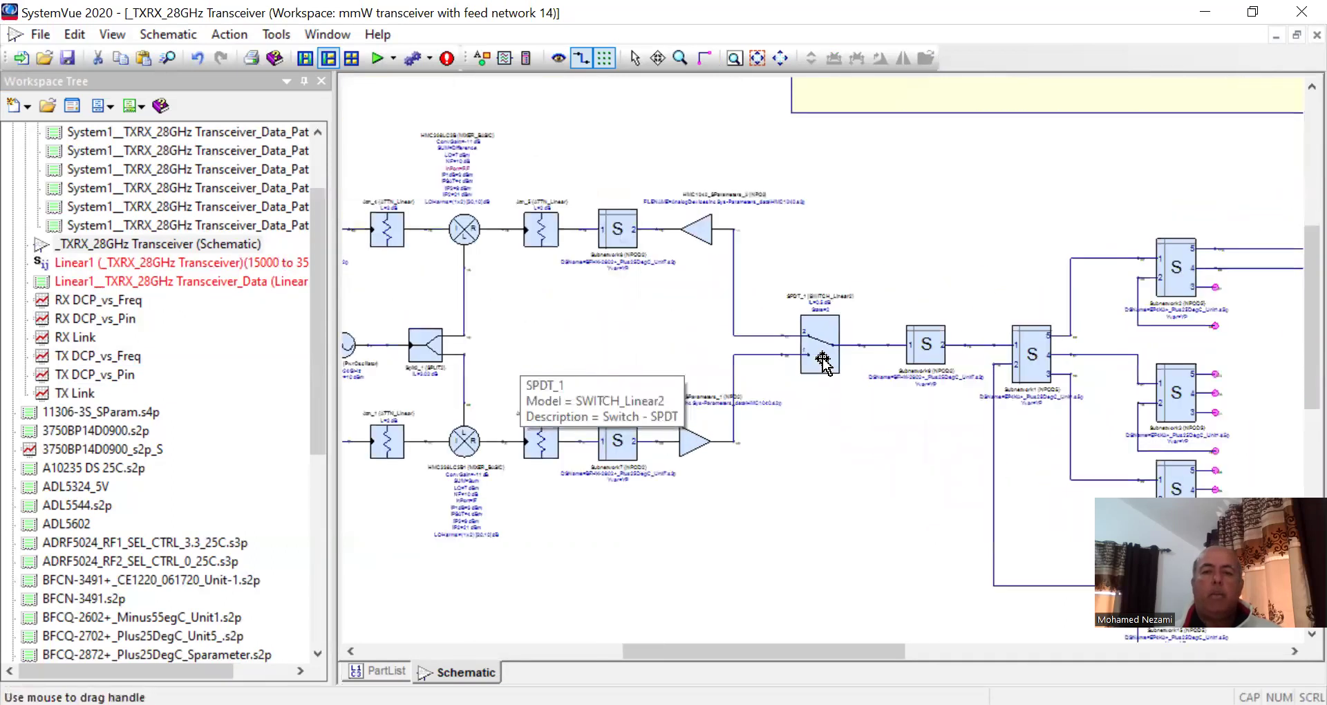
pyautogui.scroll(3, 823, 360)
pyautogui.click(833, 339)
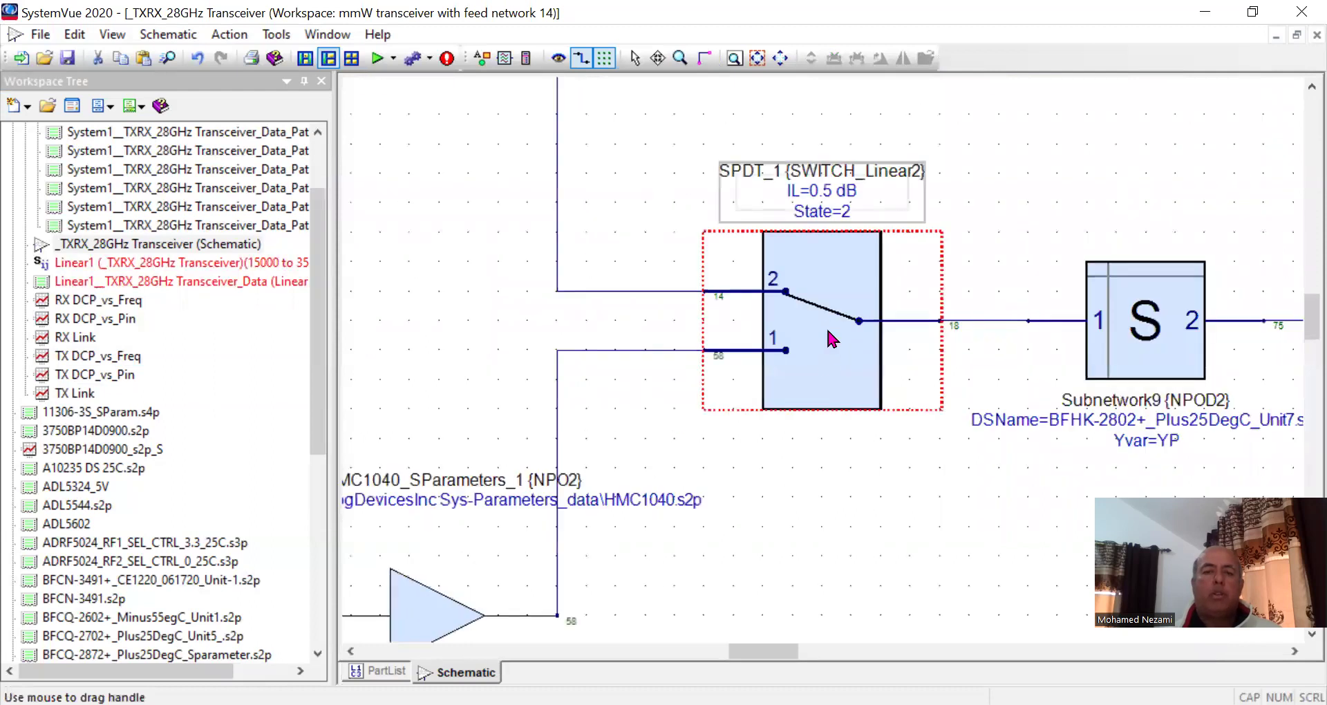
pyautogui.doubleClick(833, 338)
pyautogui.click(521, 349)
pyautogui.write('1')
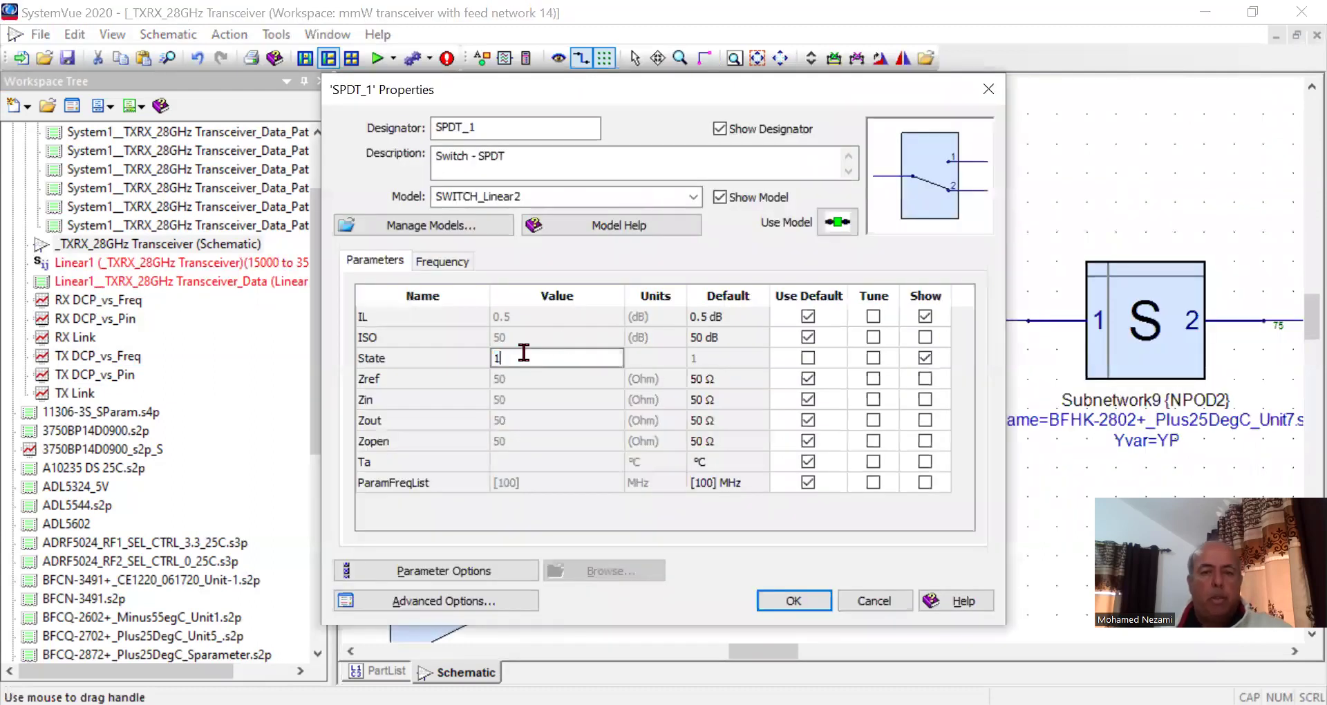
pyautogui.click(777, 598)
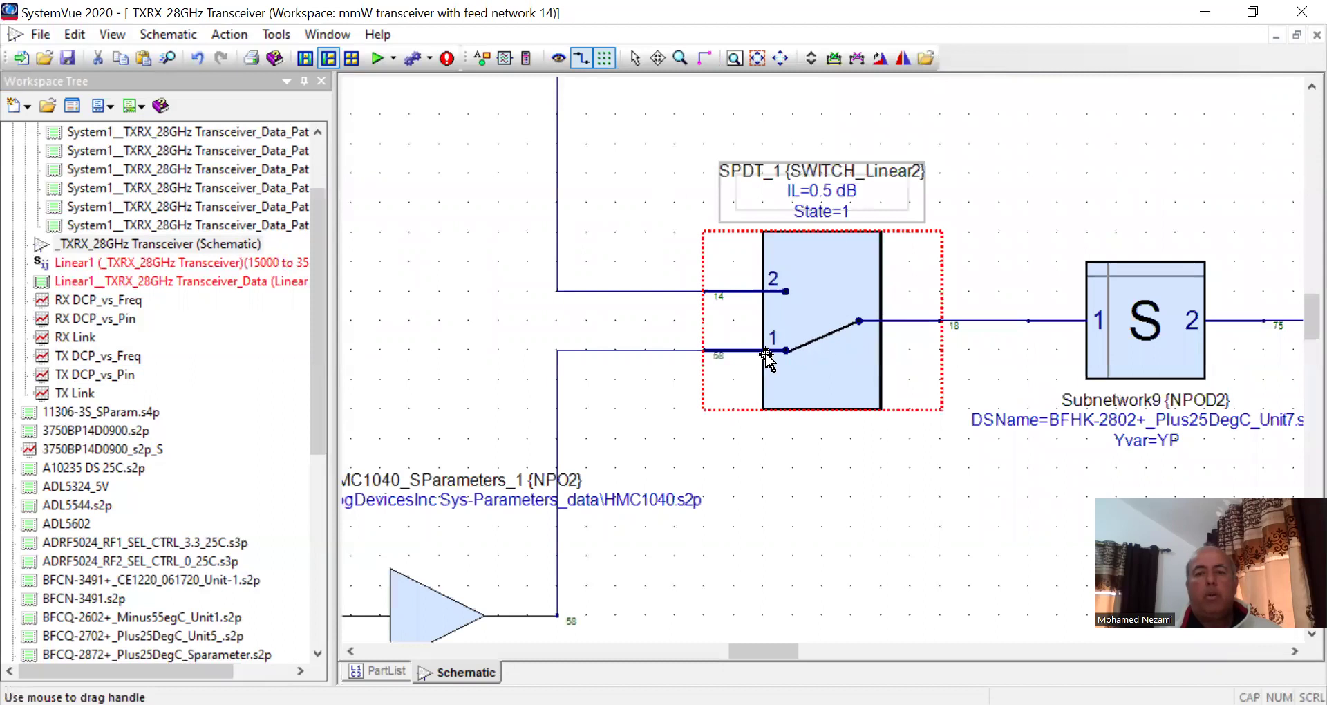
# Step: Examine the signal paths from the feed network into both beam former branches, including the SPDT_6 switch and the Port_3 output
pyautogui.scroll(-1, 823, 360)
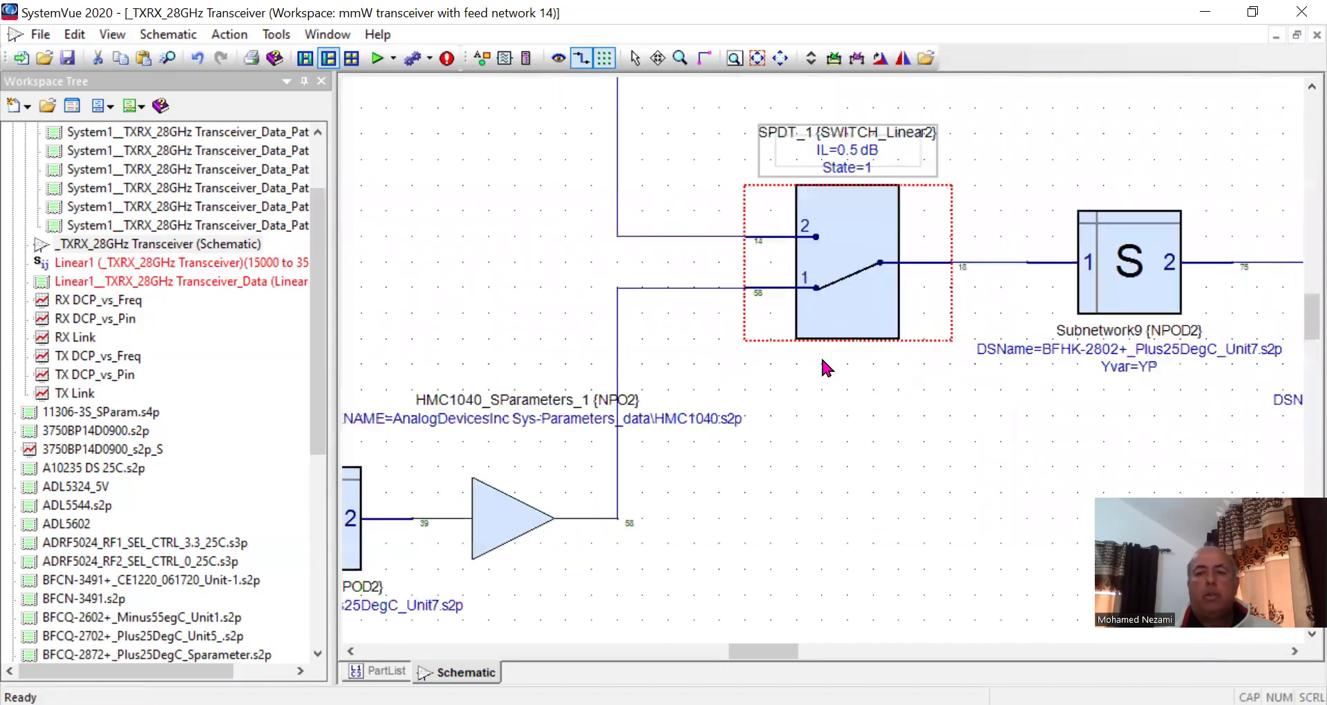
pyautogui.scroll(-3, 823, 361)
pyautogui.scroll(1, 823, 360)
pyautogui.scroll(-2, 823, 361)
pyautogui.scroll(1, 823, 361)
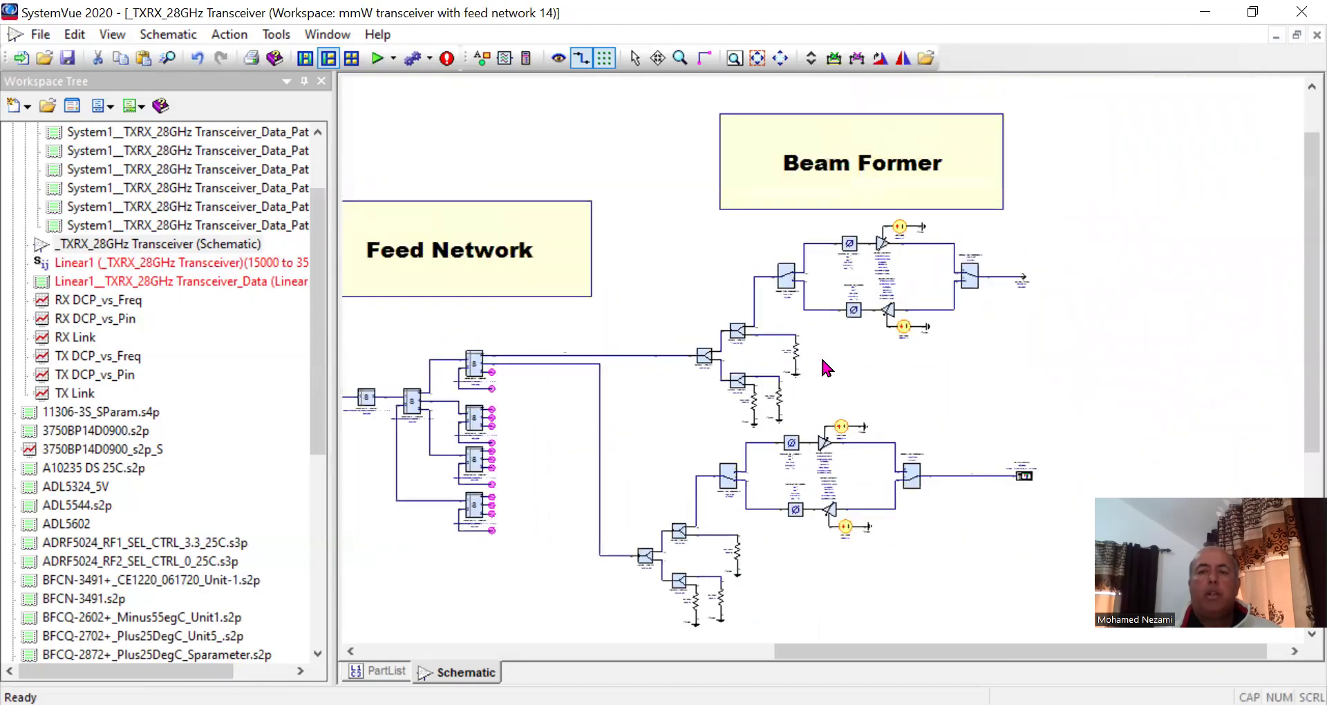
pyautogui.scroll(3, 819, 355)
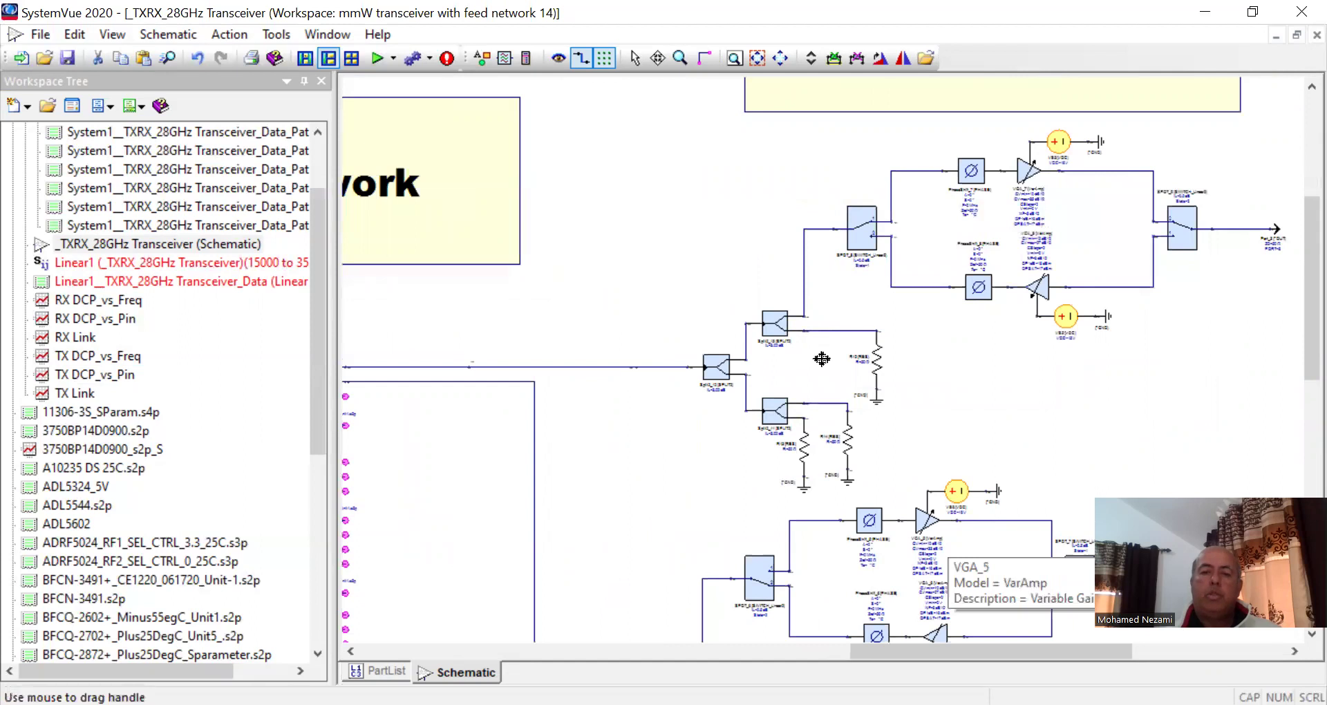
pyautogui.scroll(-2, 822, 358)
pyautogui.scroll(1, 822, 361)
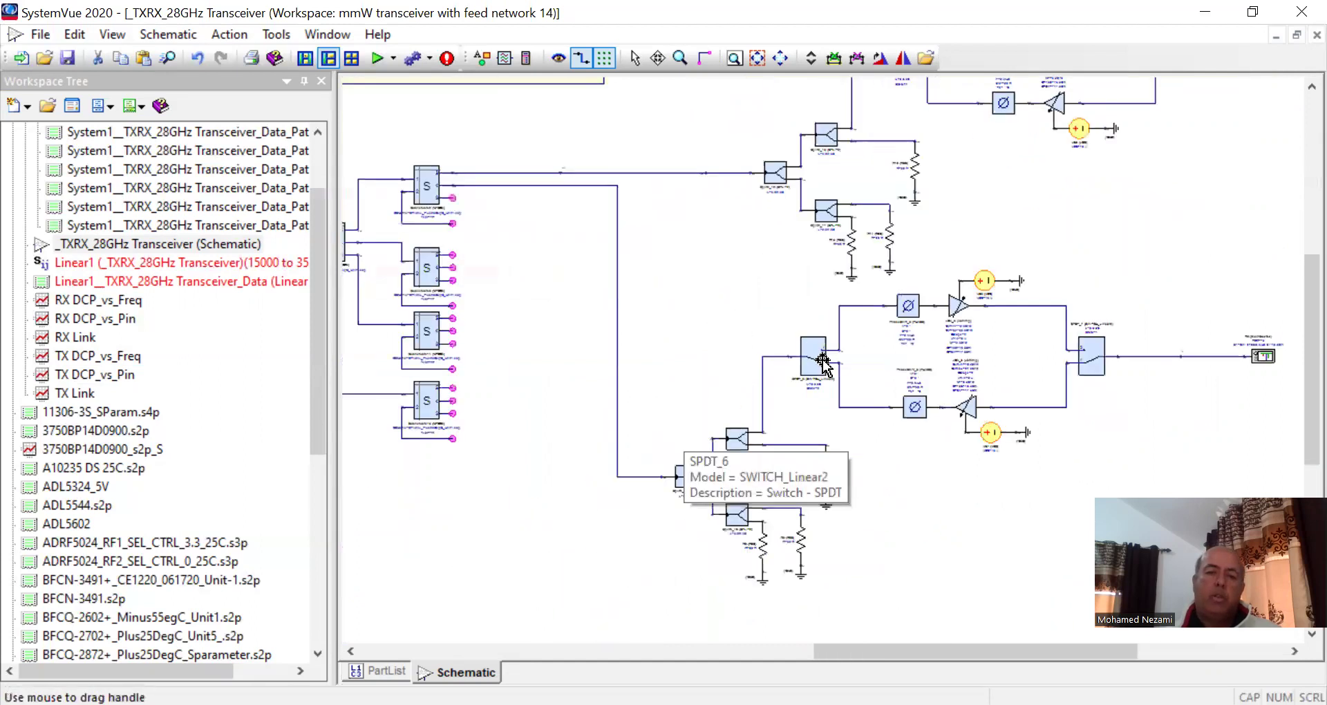
pyautogui.scroll(3, 822, 359)
pyautogui.scroll(-4, 860, 344)
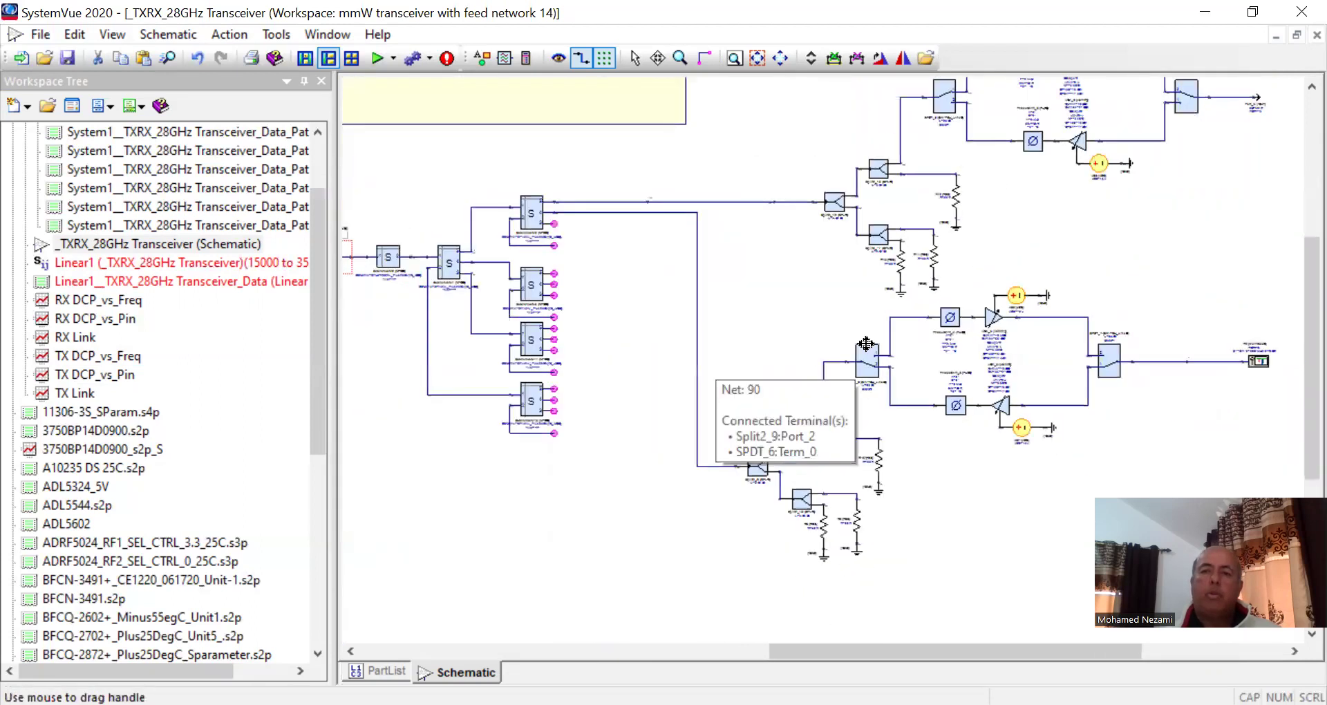
pyautogui.scroll(-2, 867, 344)
pyautogui.scroll(4, 861, 358)
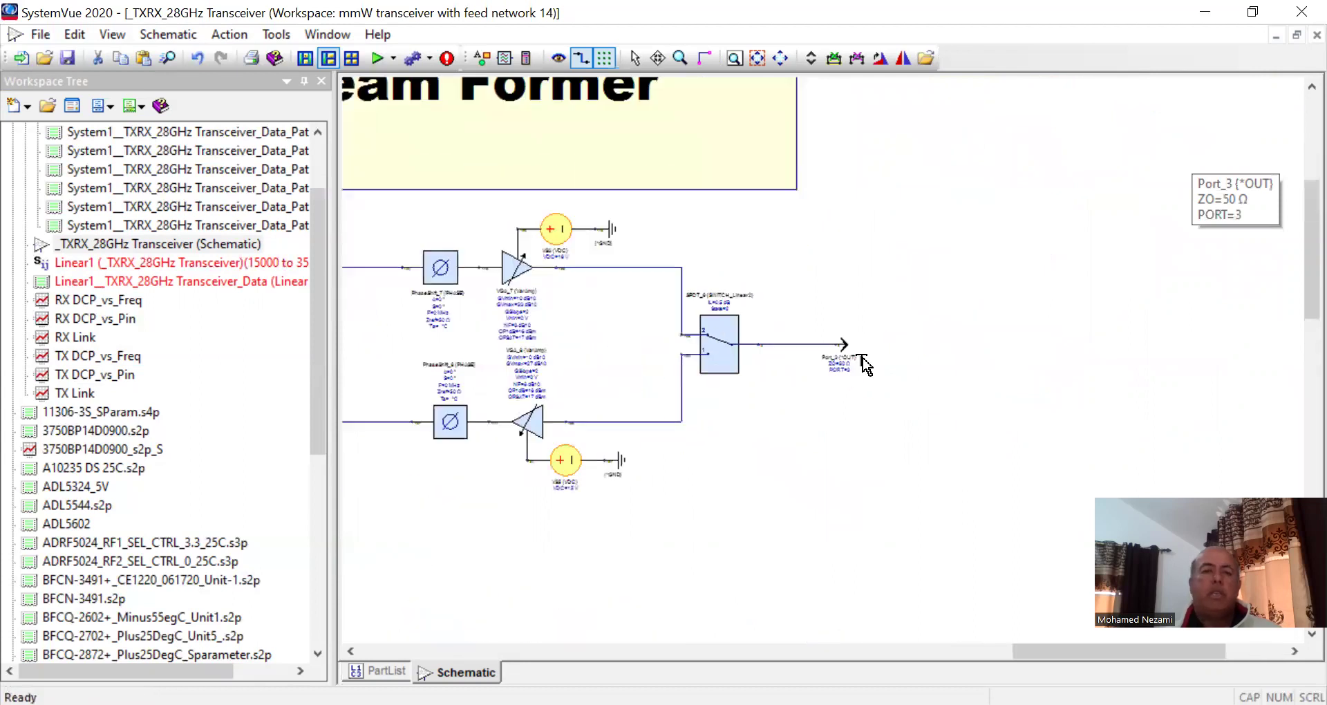
# Step: Open the TX Link graph and run all analyses of the workspace
pyautogui.doubleClick(76, 376)
pyautogui.doubleClick(77, 393)
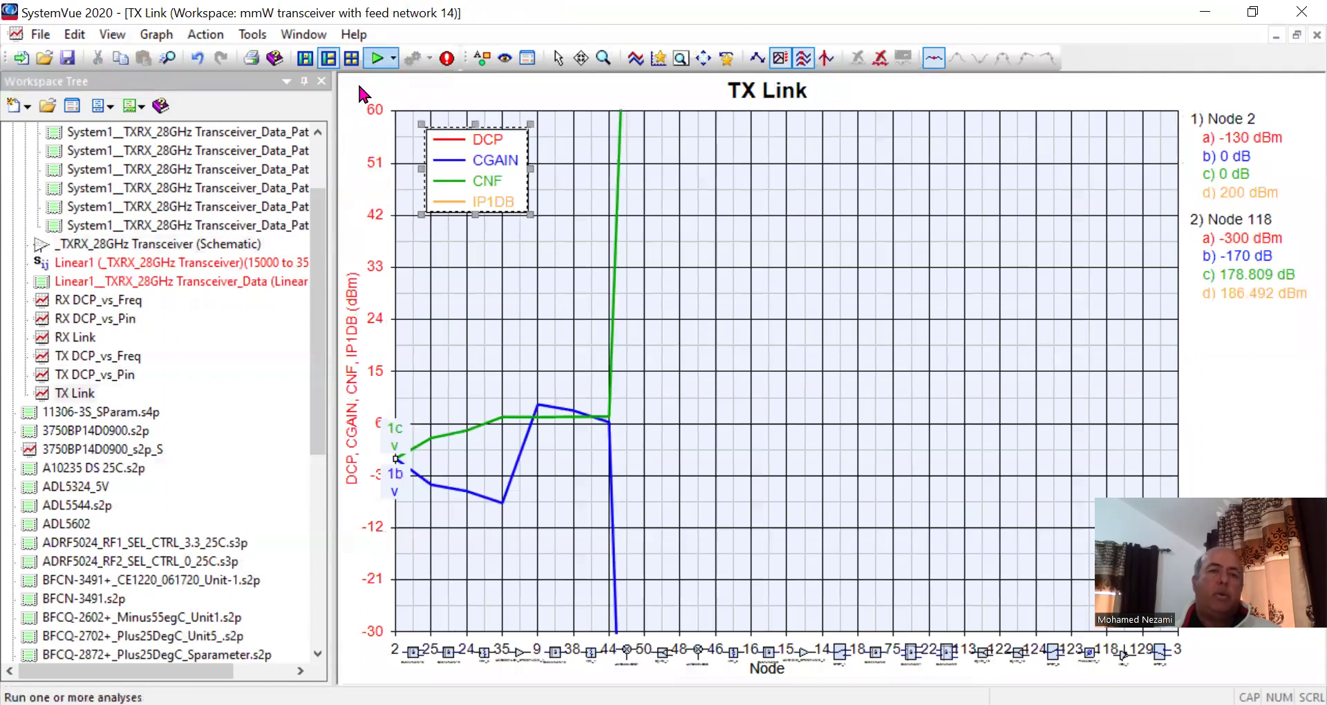
pyautogui.click(393, 58)
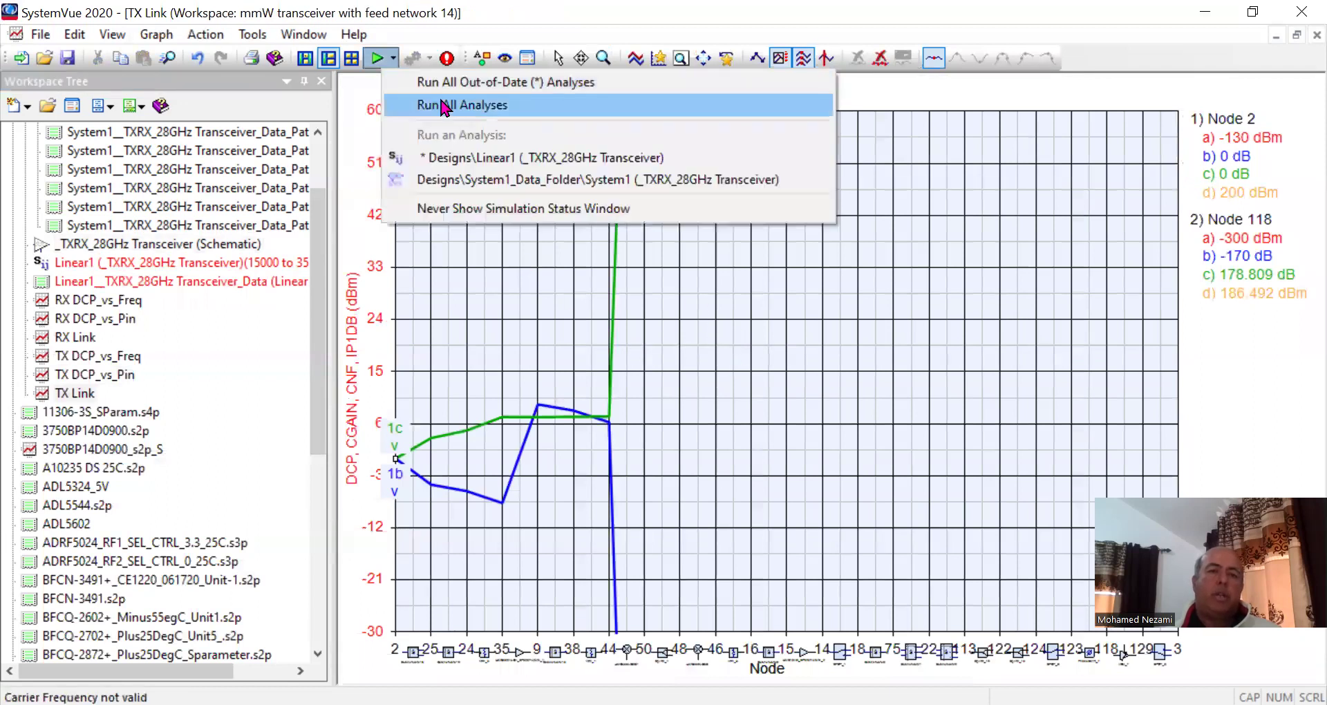
pyautogui.click(451, 110)
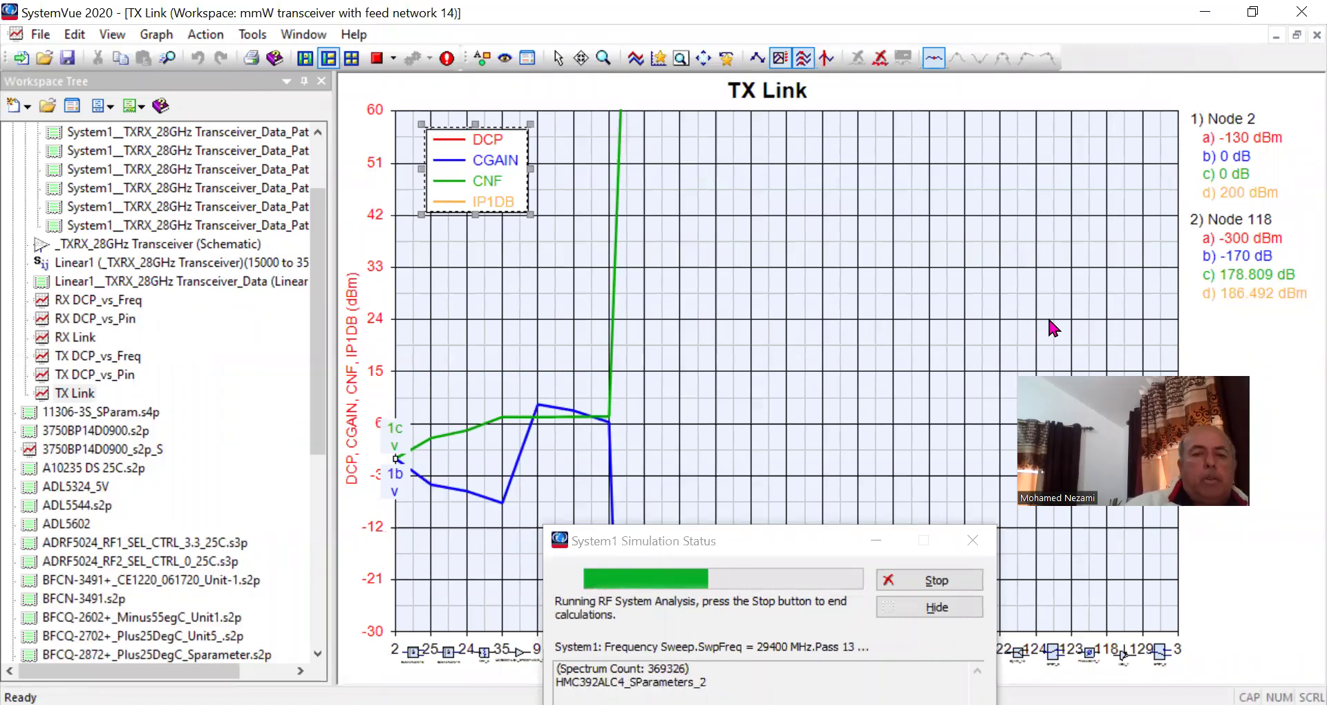
# Step: Return to the transceiver schematic during the simulation and examine the full chain, including the HMC338LC3B1 mixer's parameters
pyautogui.doubleClick(138, 244)
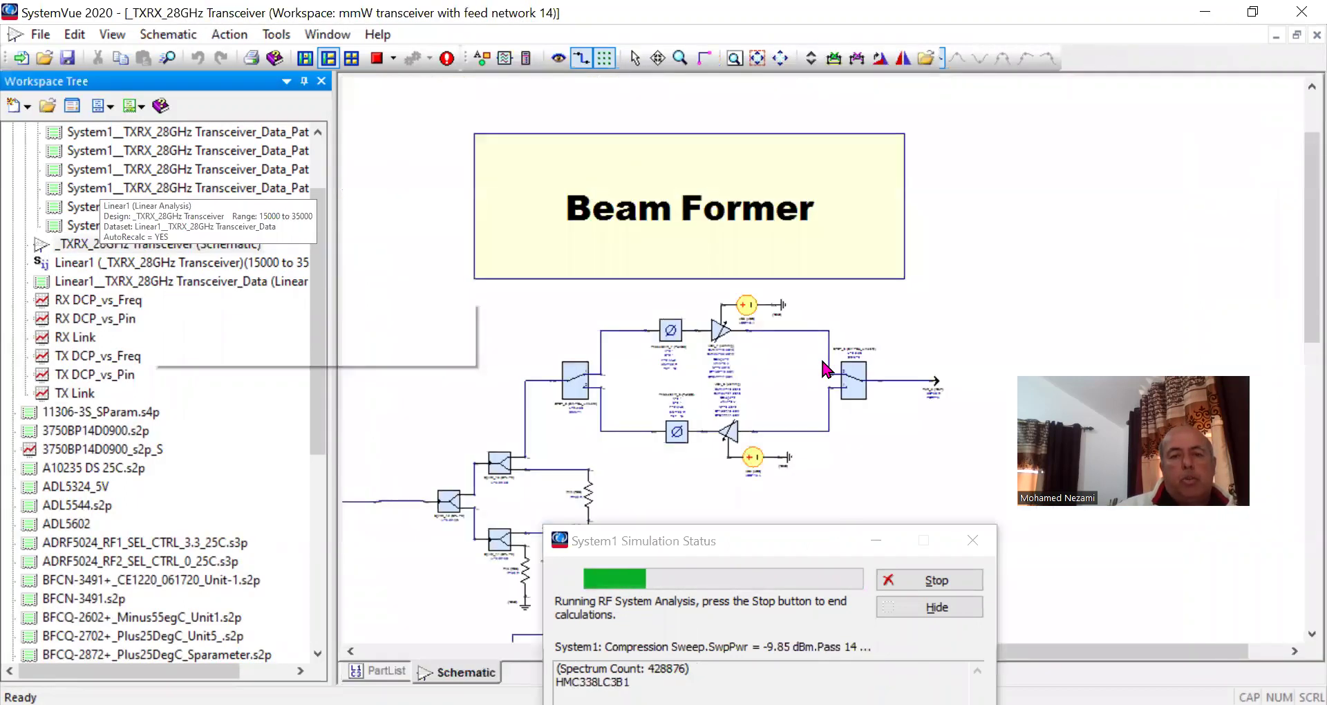
pyautogui.scroll(-4, 825, 368)
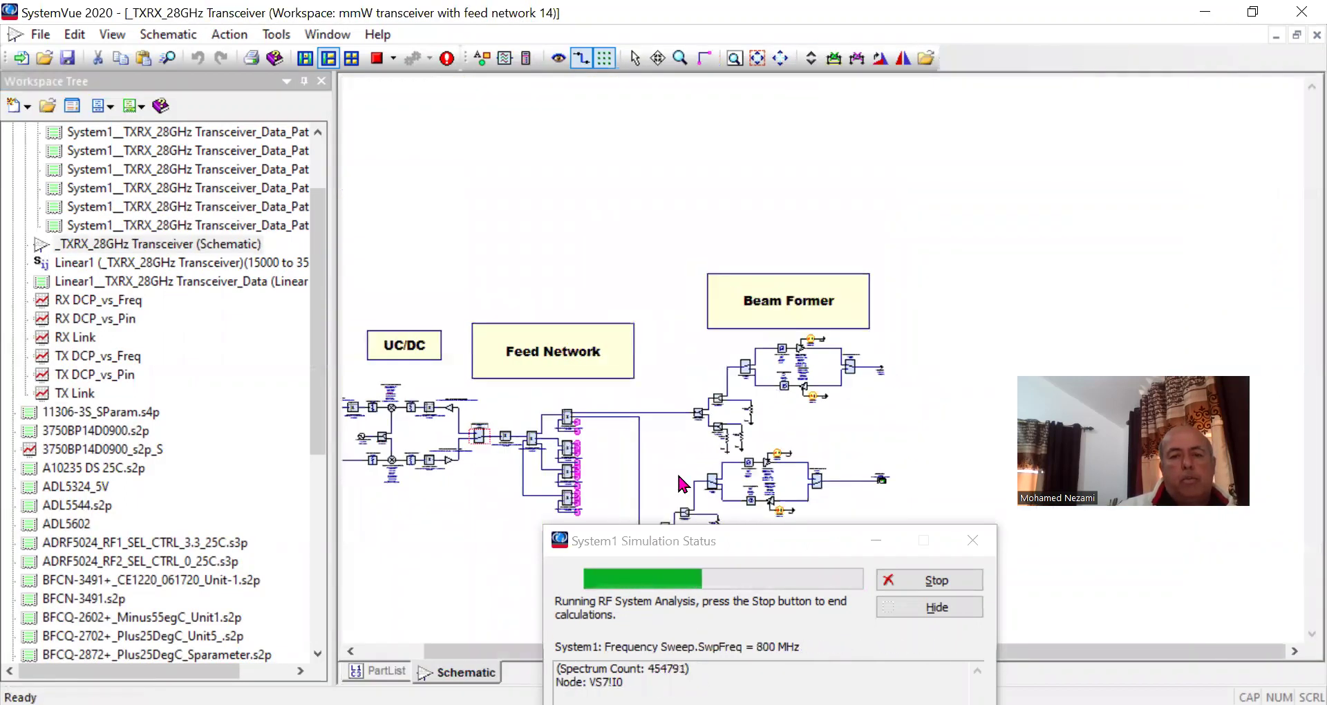
pyautogui.scroll(2, 823, 361)
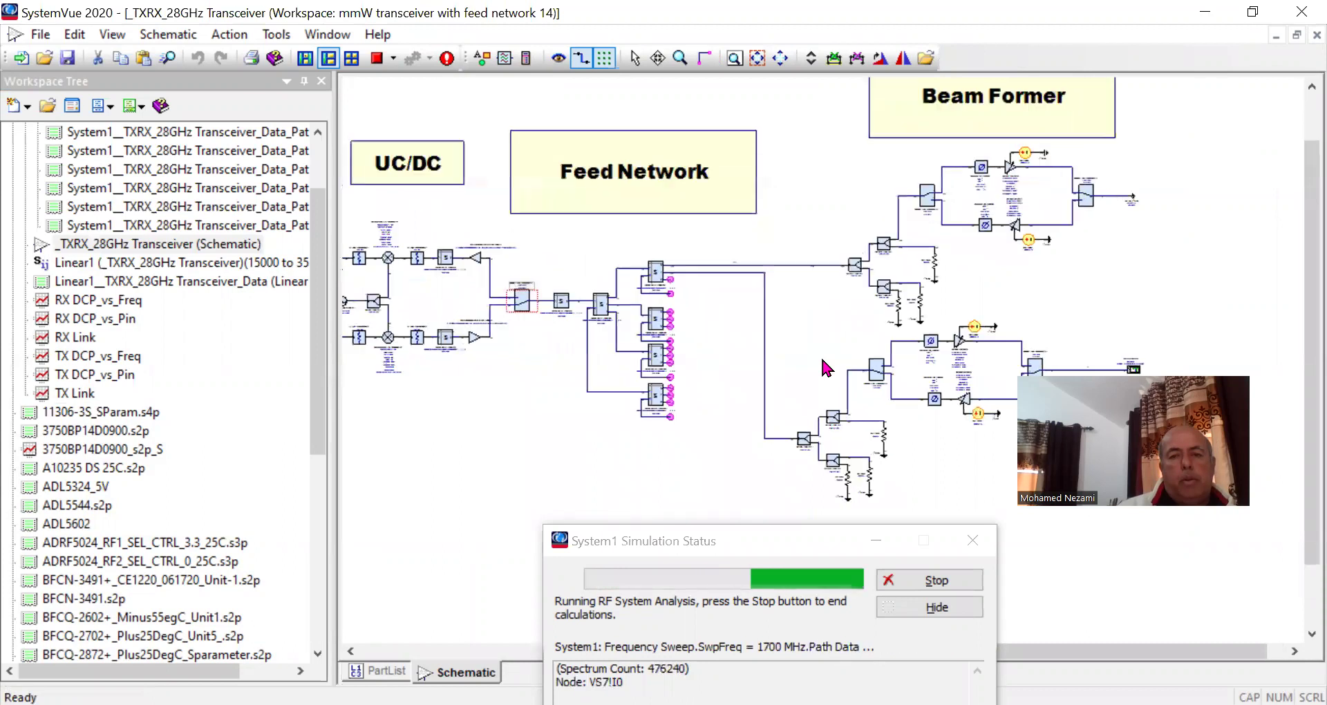
pyautogui.scroll(-3, 823, 361)
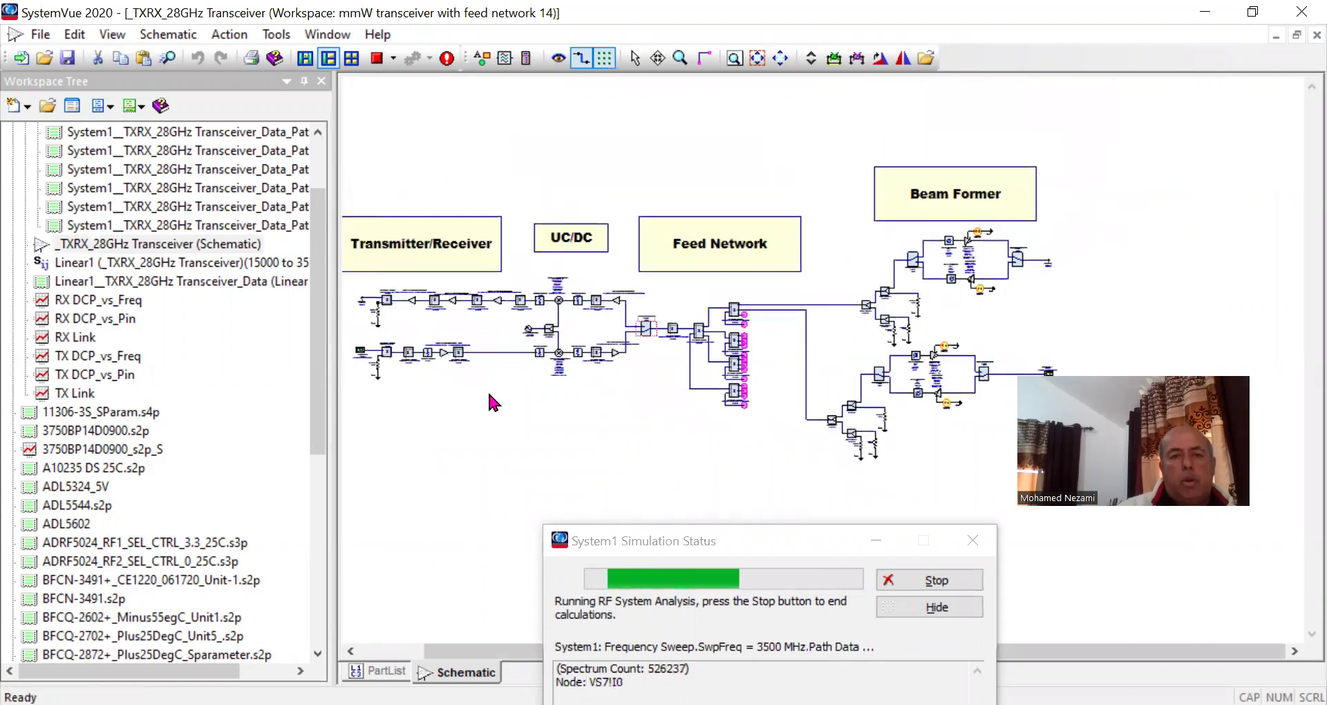
pyautogui.moveTo(525, 387)
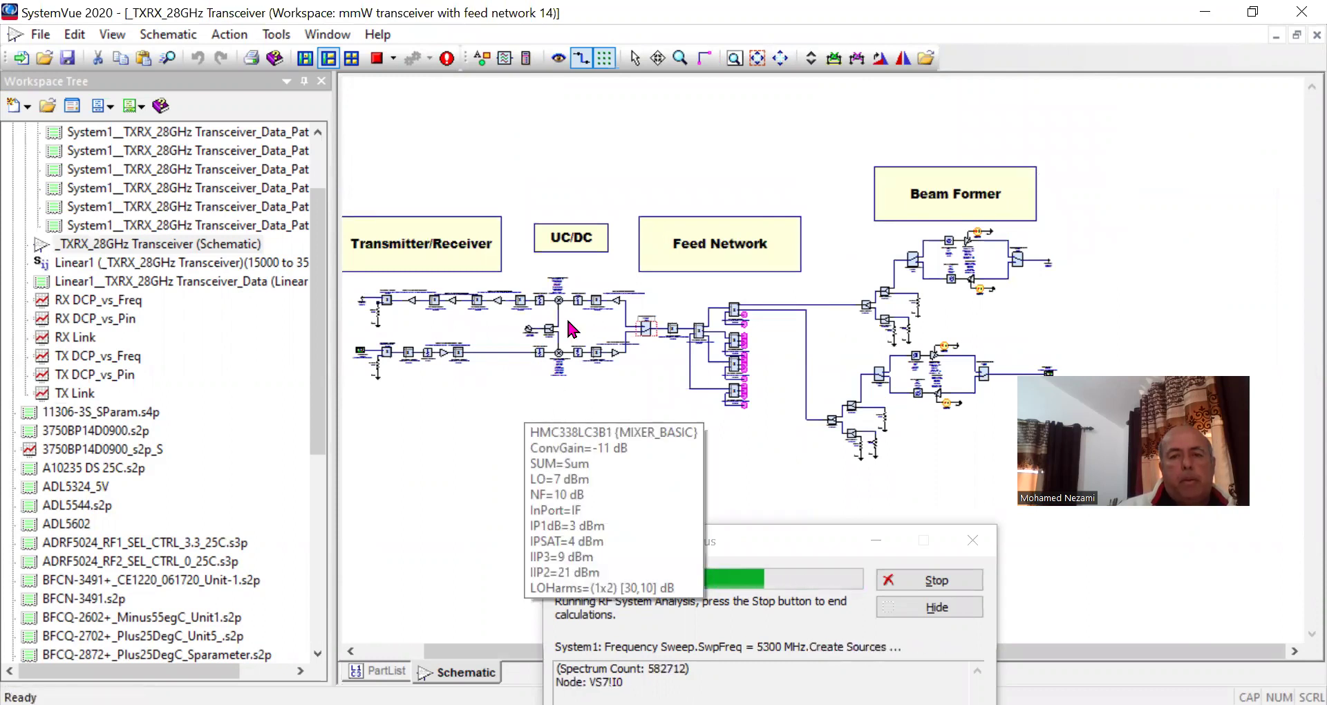
# Step: Examine the HMC338LC3B mixer's parameters and neighbouring parts in the upper branch of the UC/DC section
pyautogui.scroll(1, 560, 308)
pyautogui.scroll(4, 809, 339)
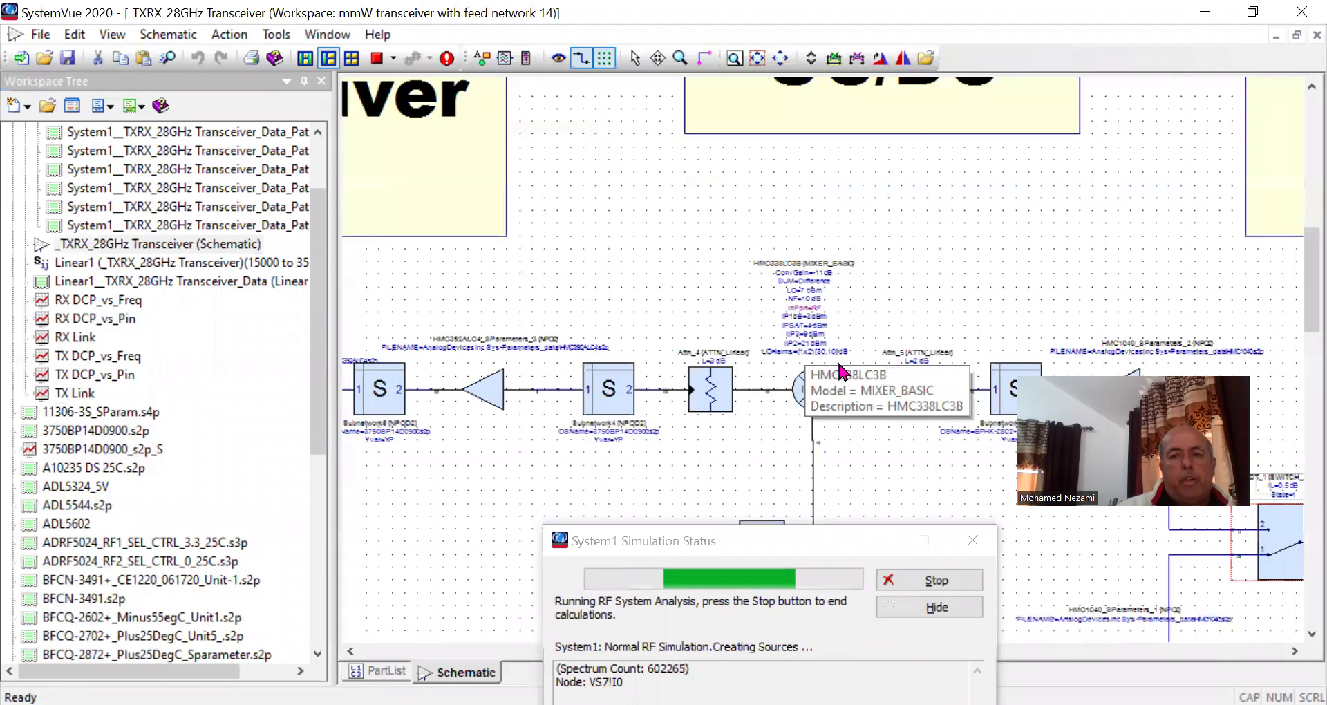
pyautogui.scroll(2, 820, 355)
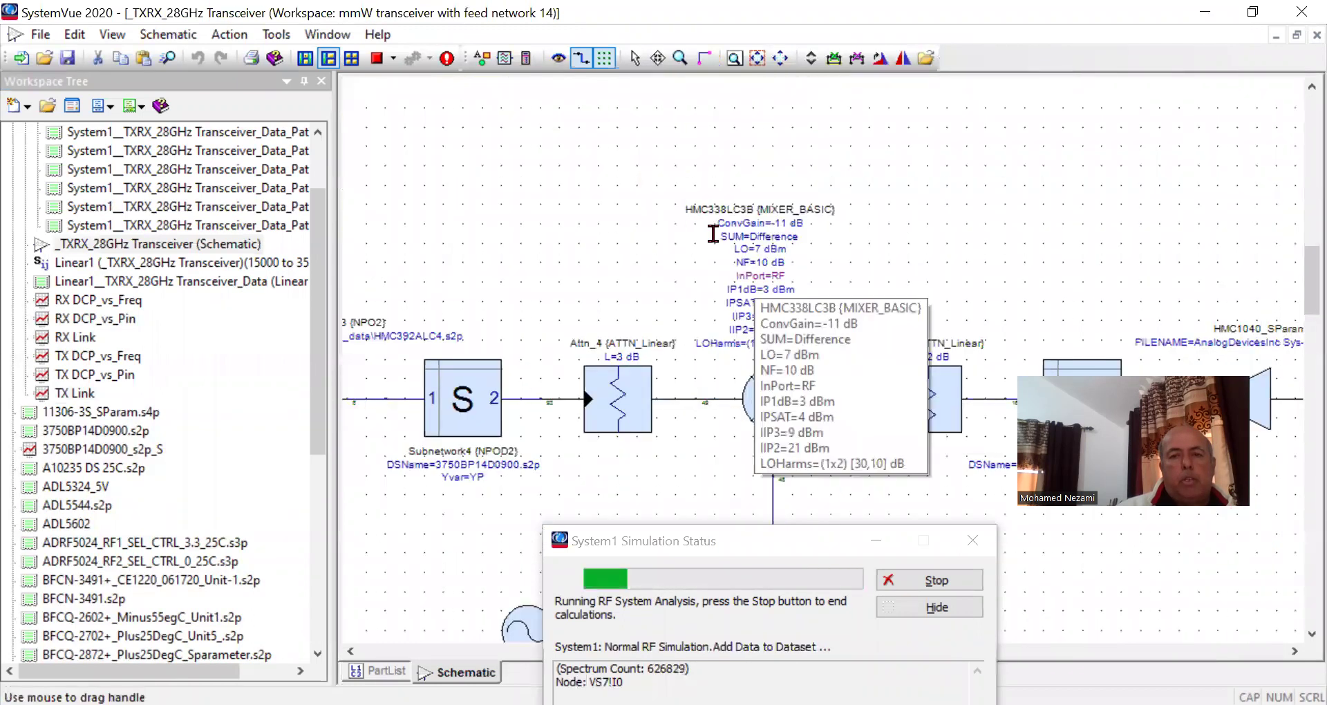
pyautogui.scroll(-3, 819, 355)
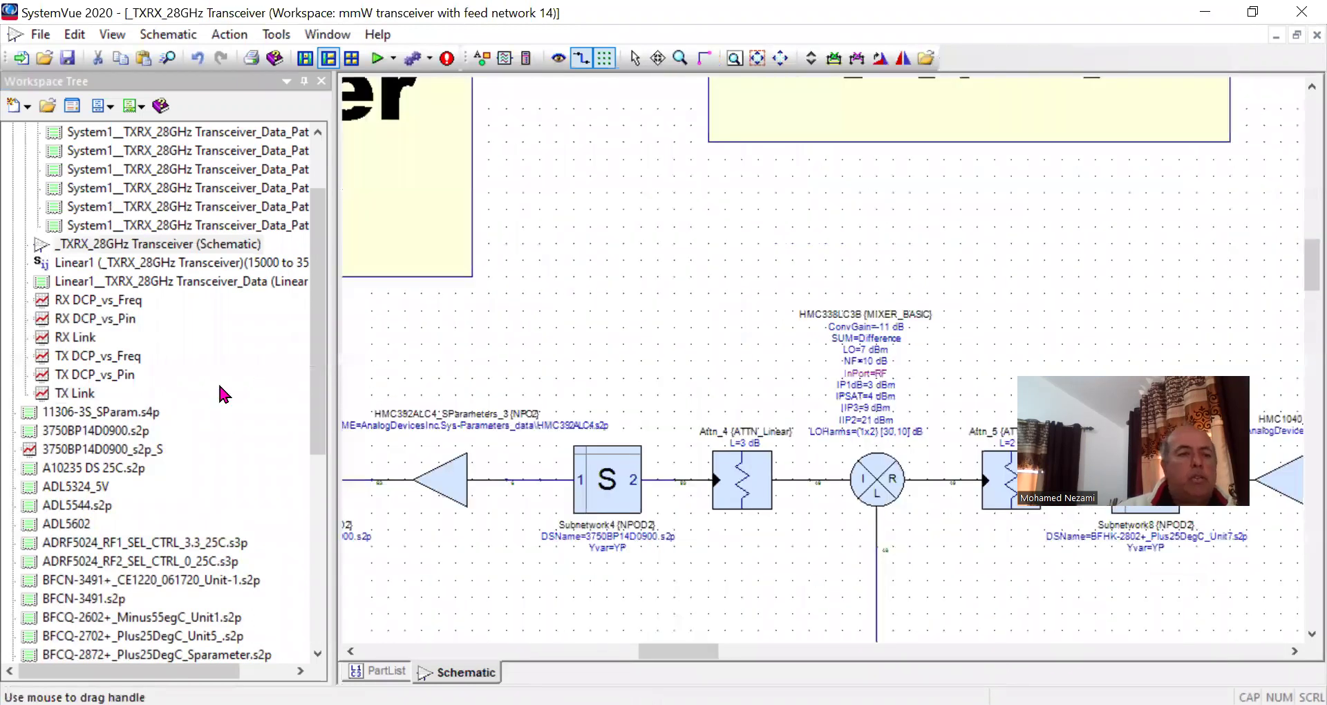
# Step: Open the TX Link graph and examine the DCP, CGAIN, CNF and IP1DB traces up to output node 3
pyautogui.doubleClick(76, 393)
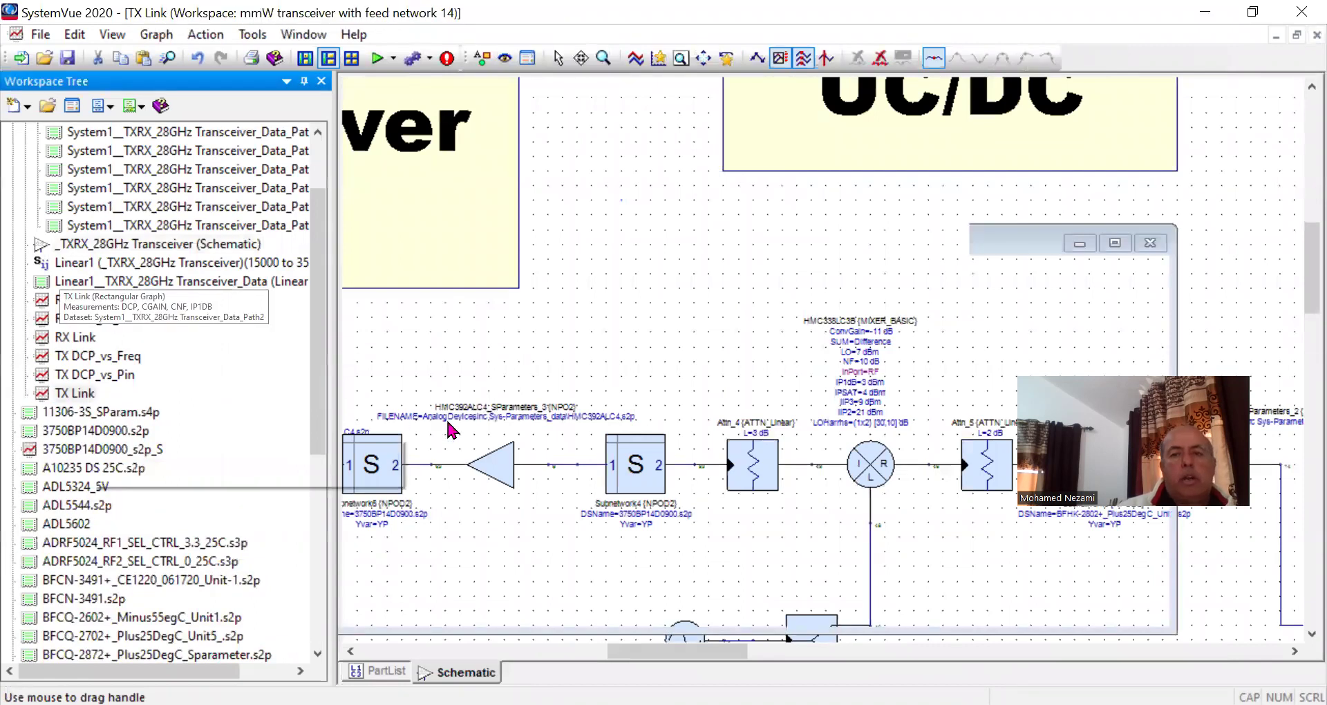
pyautogui.click(996, 430)
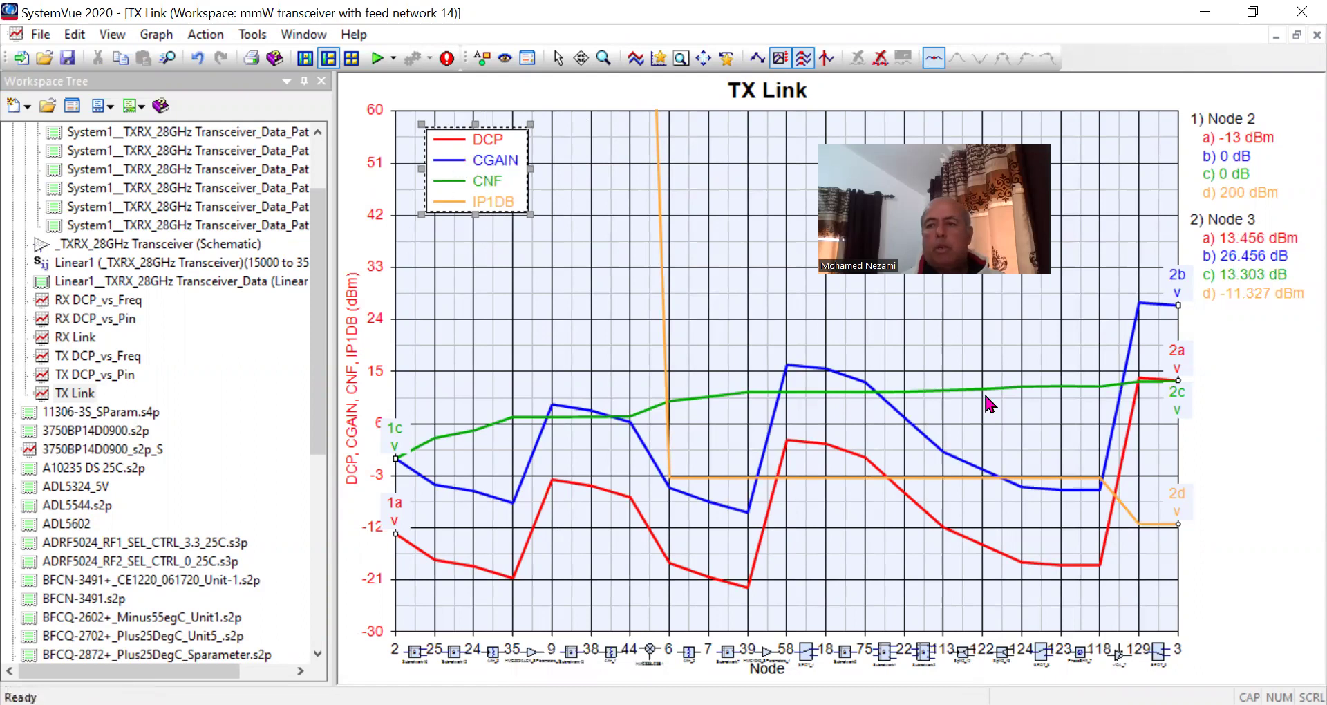
pyautogui.moveTo(1201, 284)
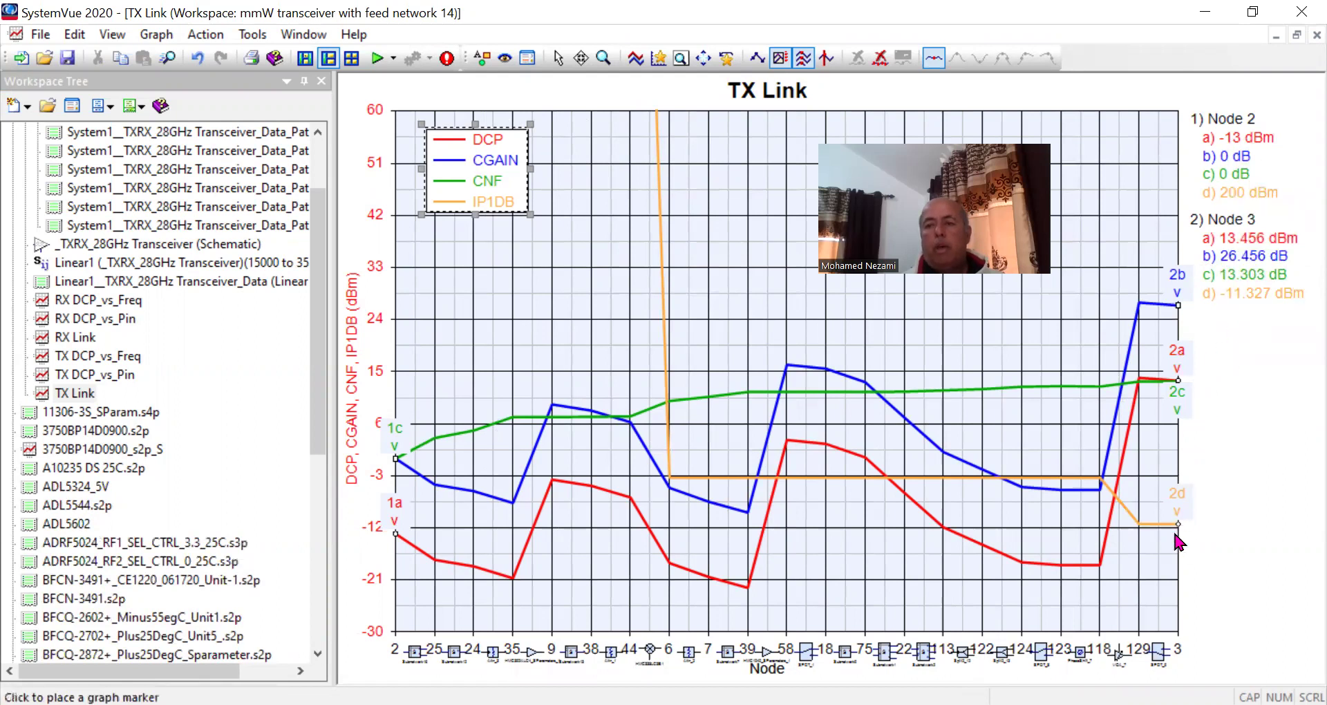
pyautogui.moveTo(1182, 385)
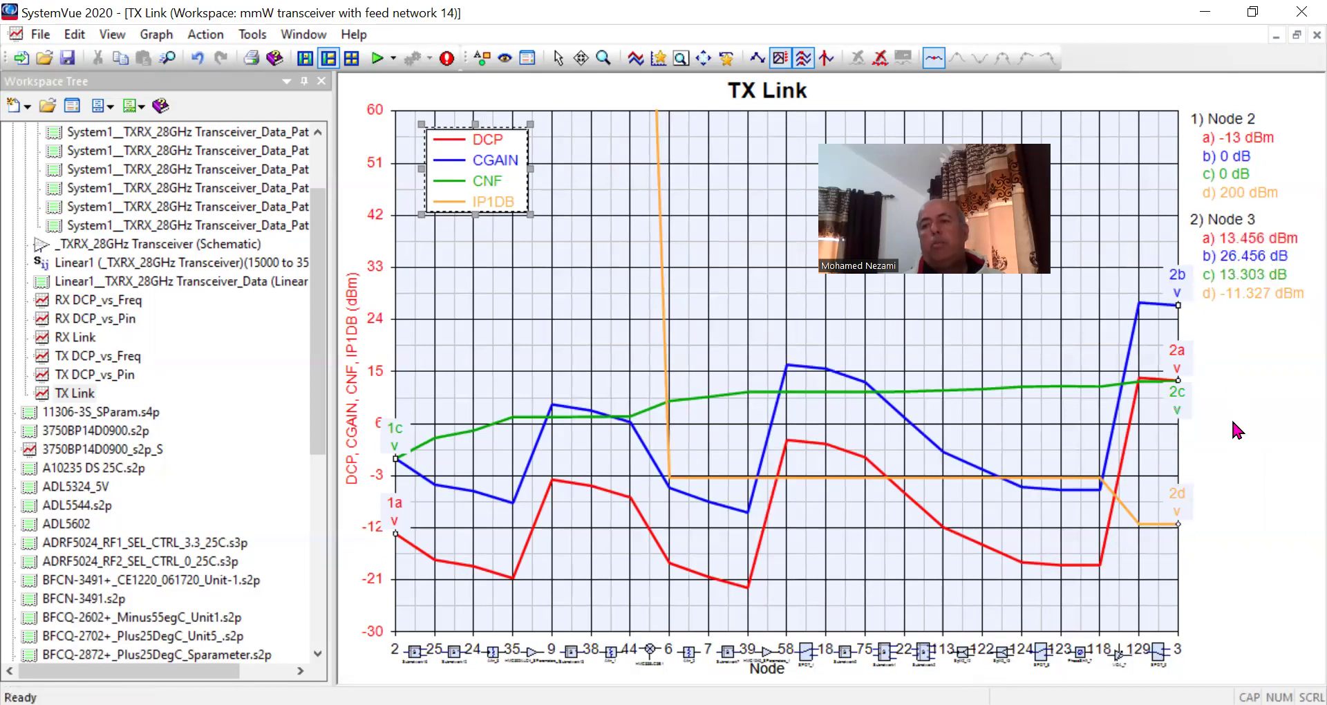
pyautogui.click(1246, 421)
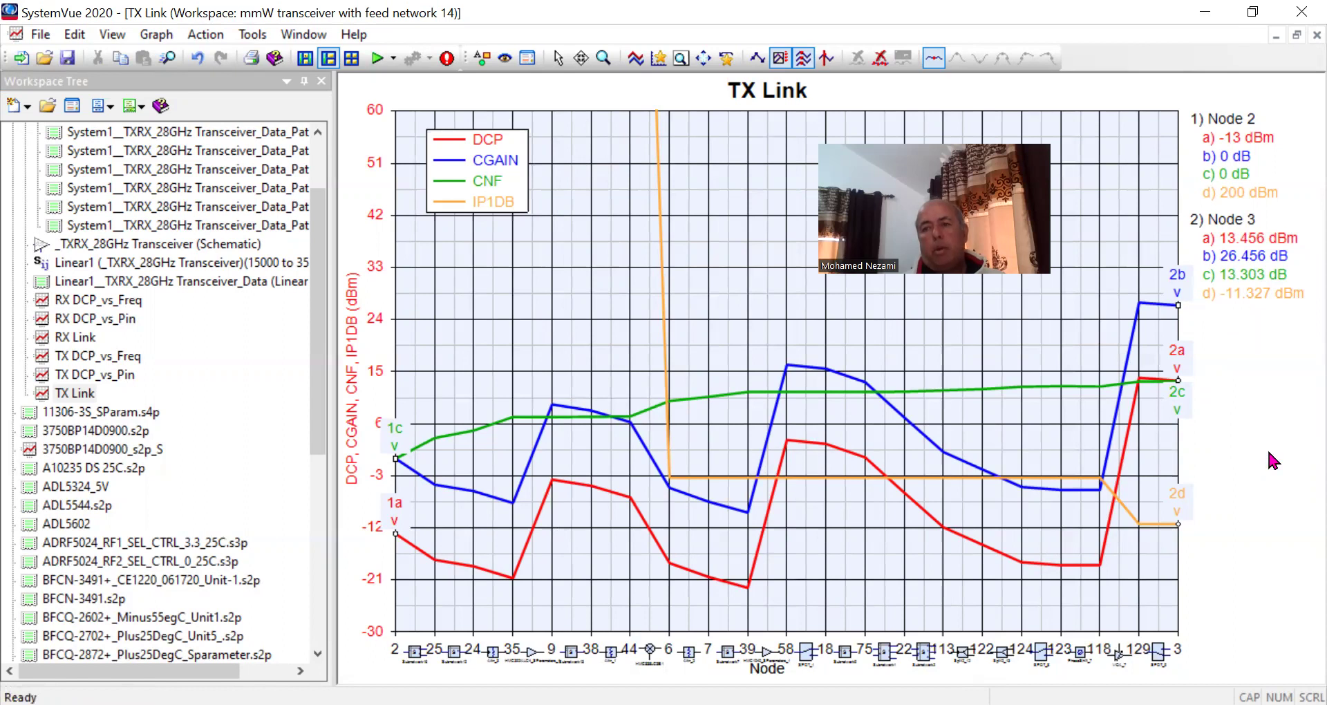
# Step: Reopen the transceiver schematic, switch to the presentation and open slide 36 with the three-day RF/Microwave training announcement
pyautogui.doubleClick(108, 246)
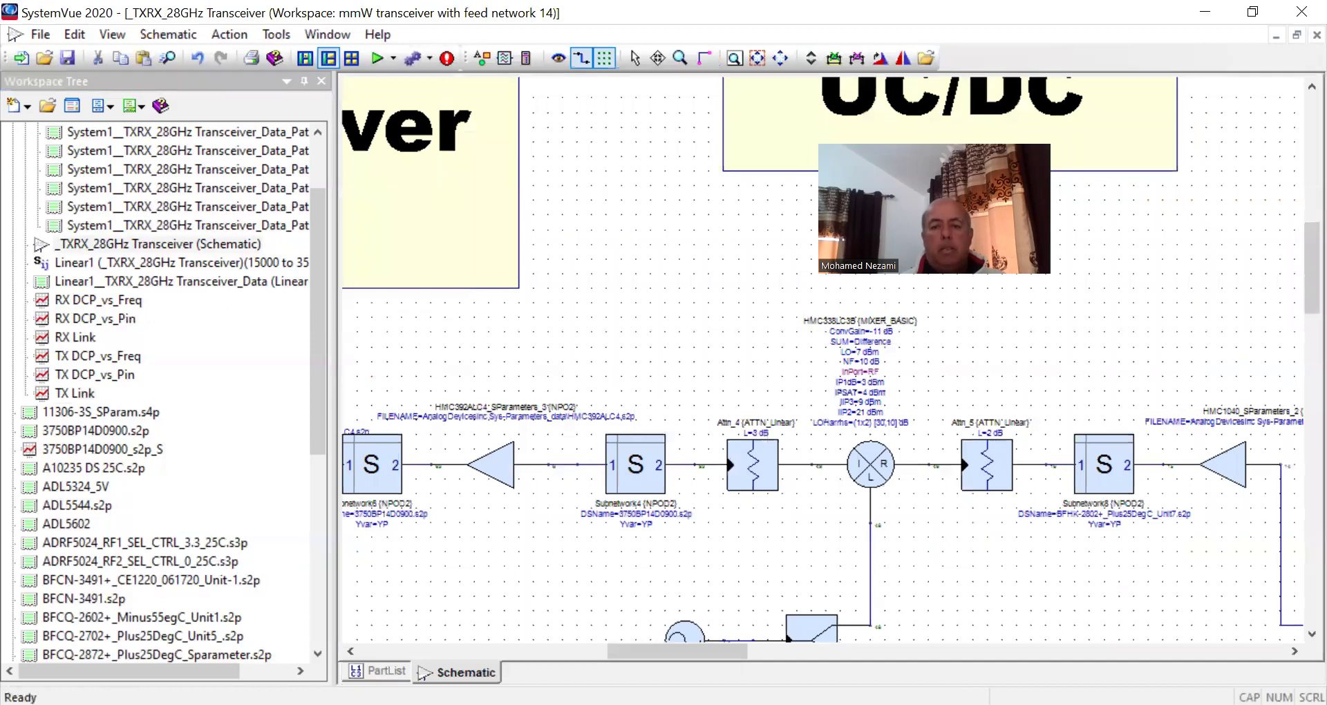
pyautogui.hotkey('alt', 'Tab')
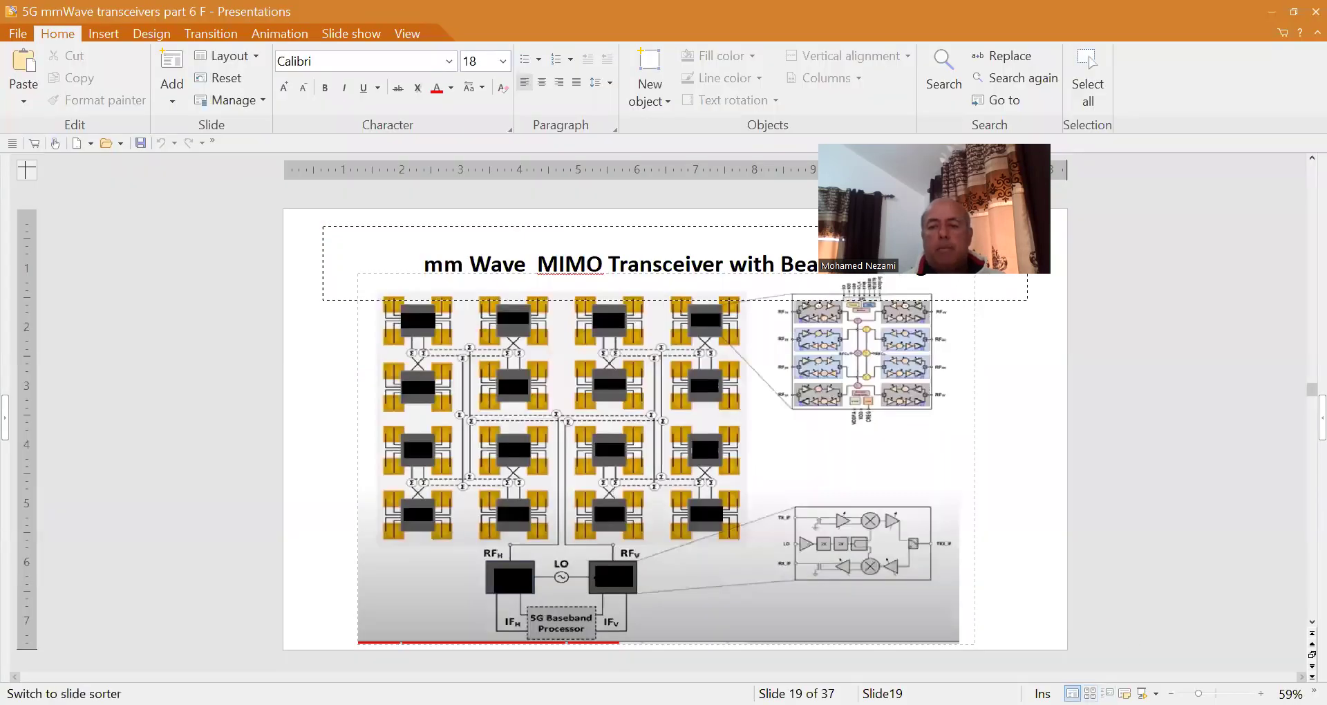
pyautogui.click(1090, 694)
pyautogui.scroll(-3, 1117, 645)
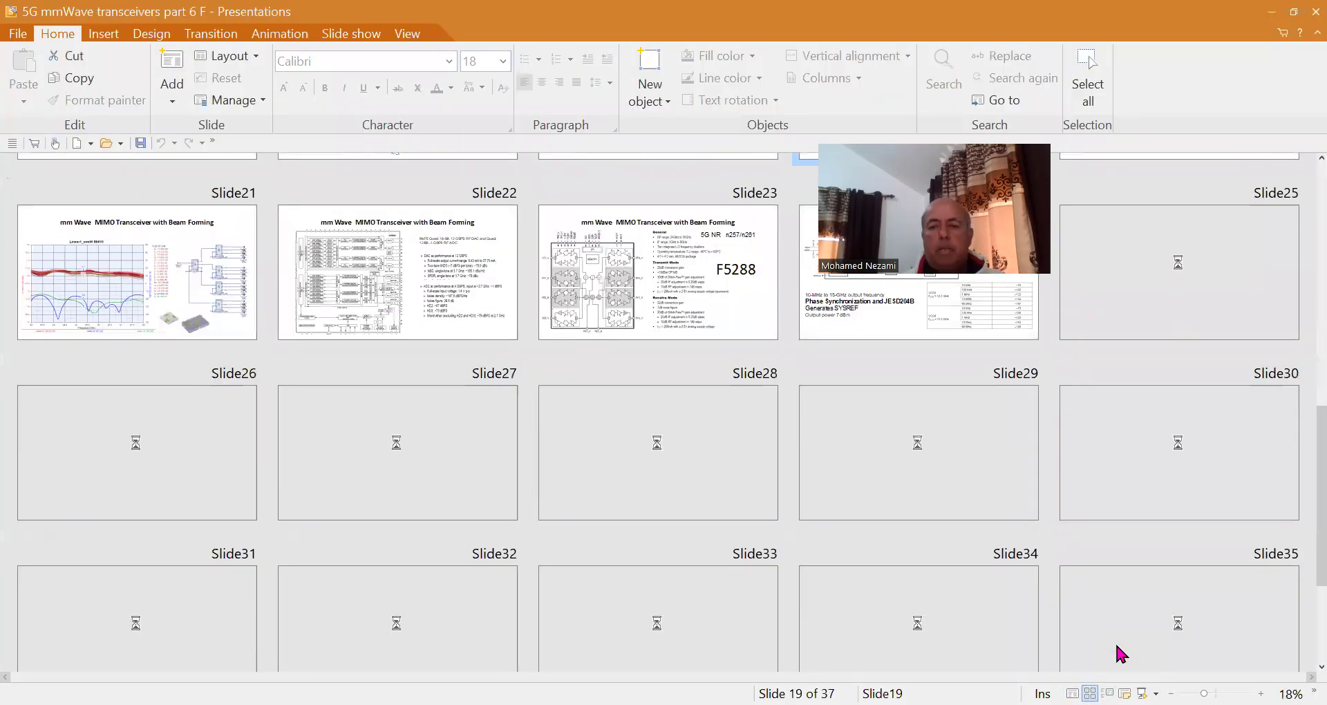
pyautogui.scroll(-3, 1116, 645)
pyautogui.doubleClick(118, 629)
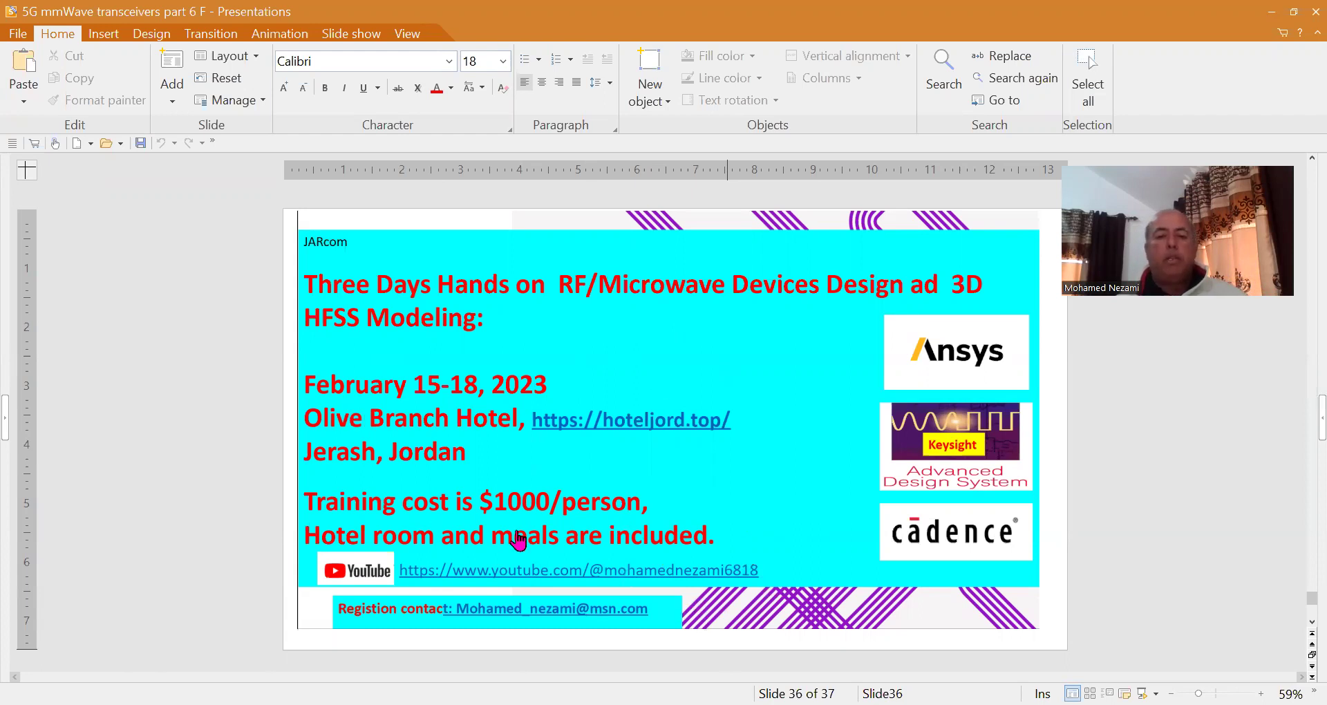
# Step: Switch to the YouTube channel in the browser and look through its older RF/Microwave design and 3D modeling videos
pyautogui.hotkey('alt', 'Tab')
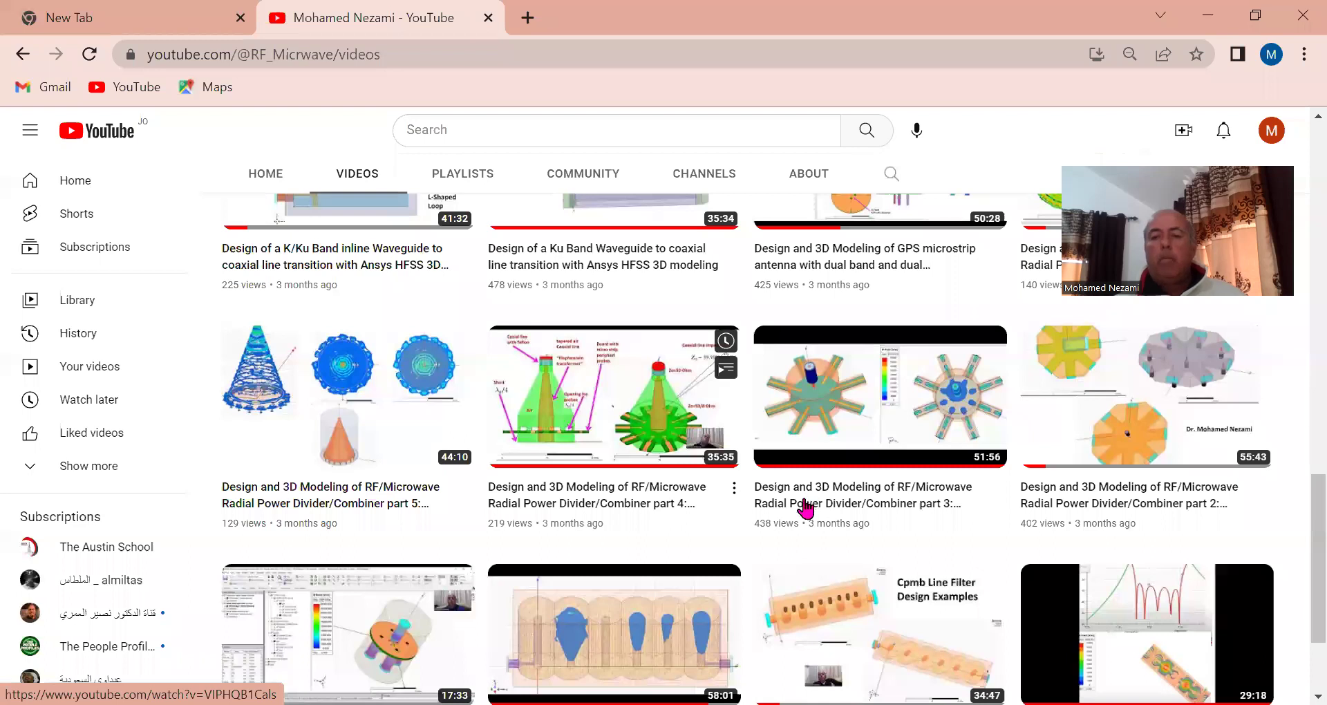
pyautogui.scroll(-1, 719, 497)
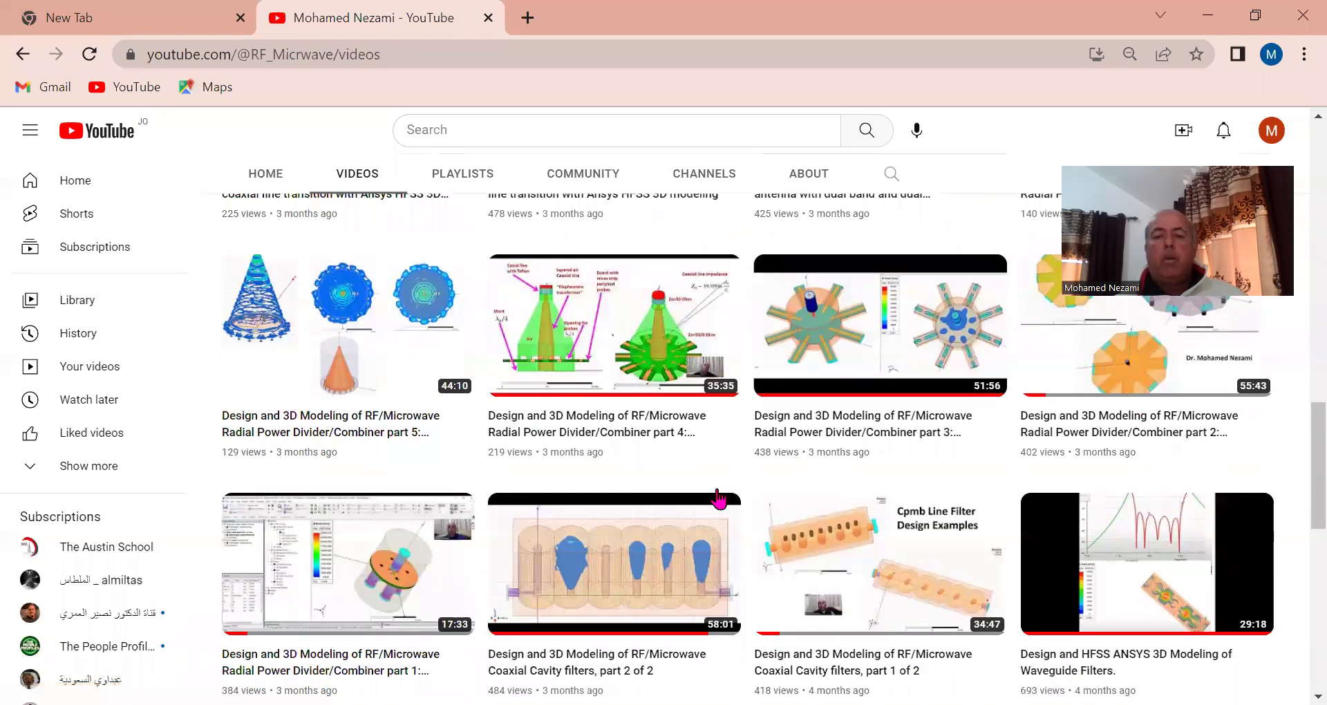
pyautogui.scroll(-1, 719, 500)
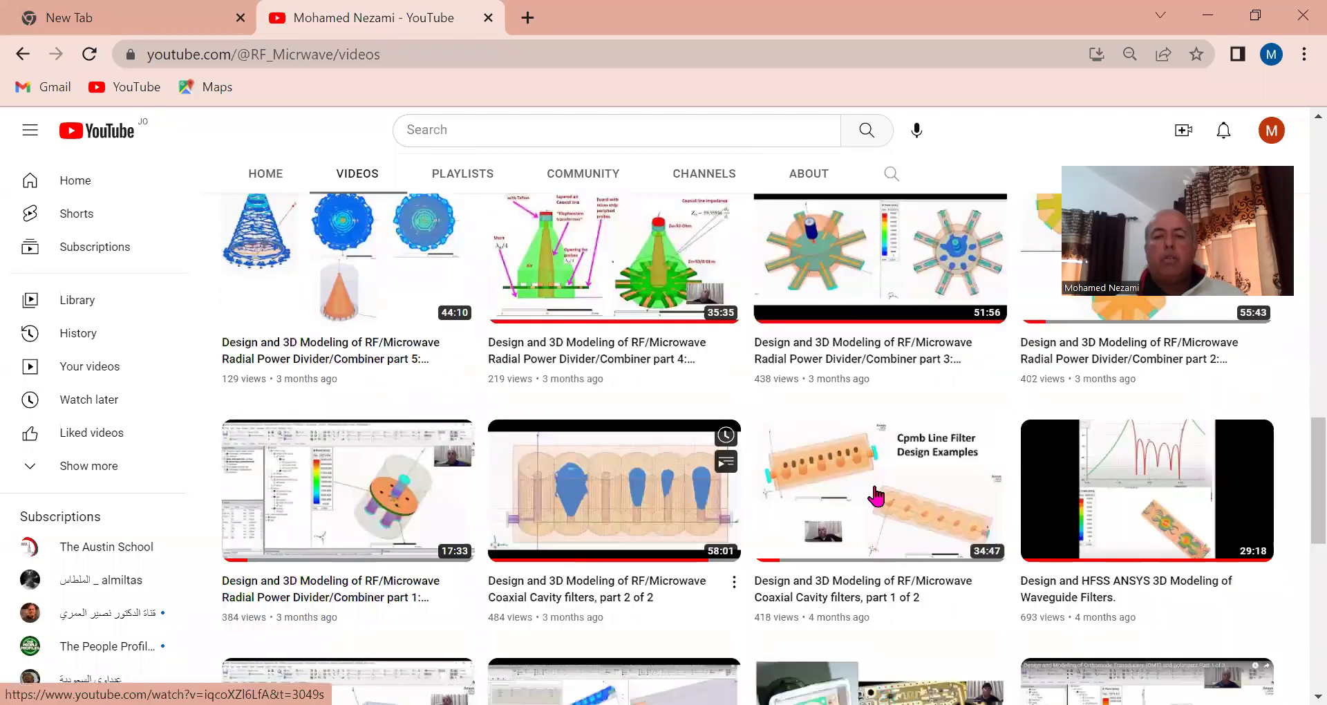
pyautogui.scroll(-10, 874, 515)
pyautogui.scroll(4, 877, 535)
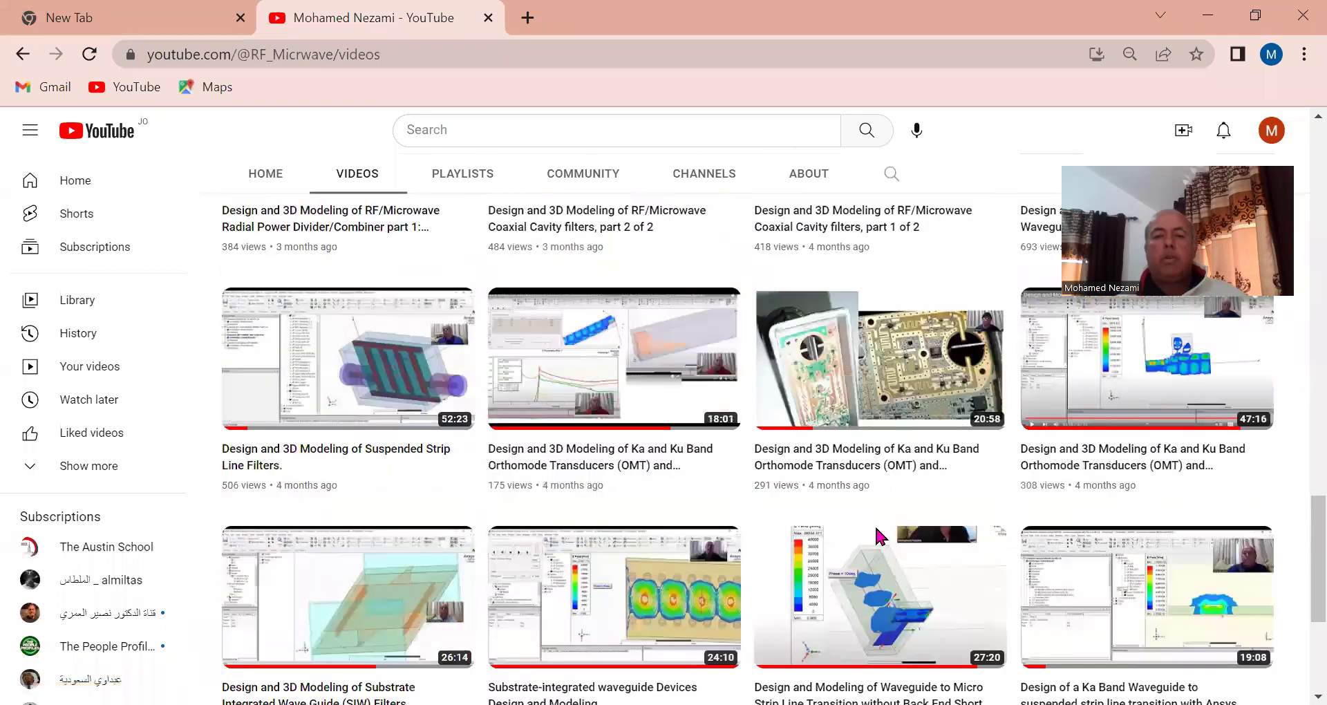
pyautogui.scroll(16, 878, 536)
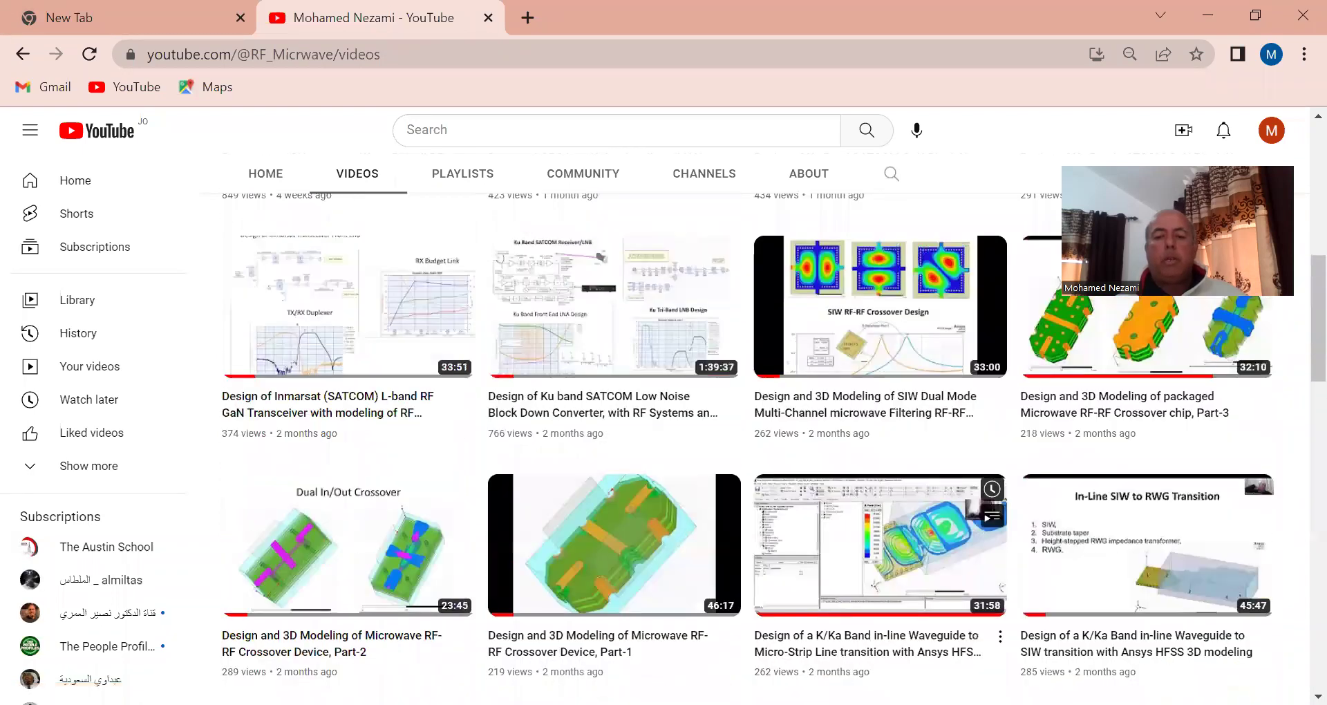
# Step: Return to the presentation and show slide 37 on the Keysight EEsof EDA technical training
pyautogui.hotkey('alt', 'Tab')
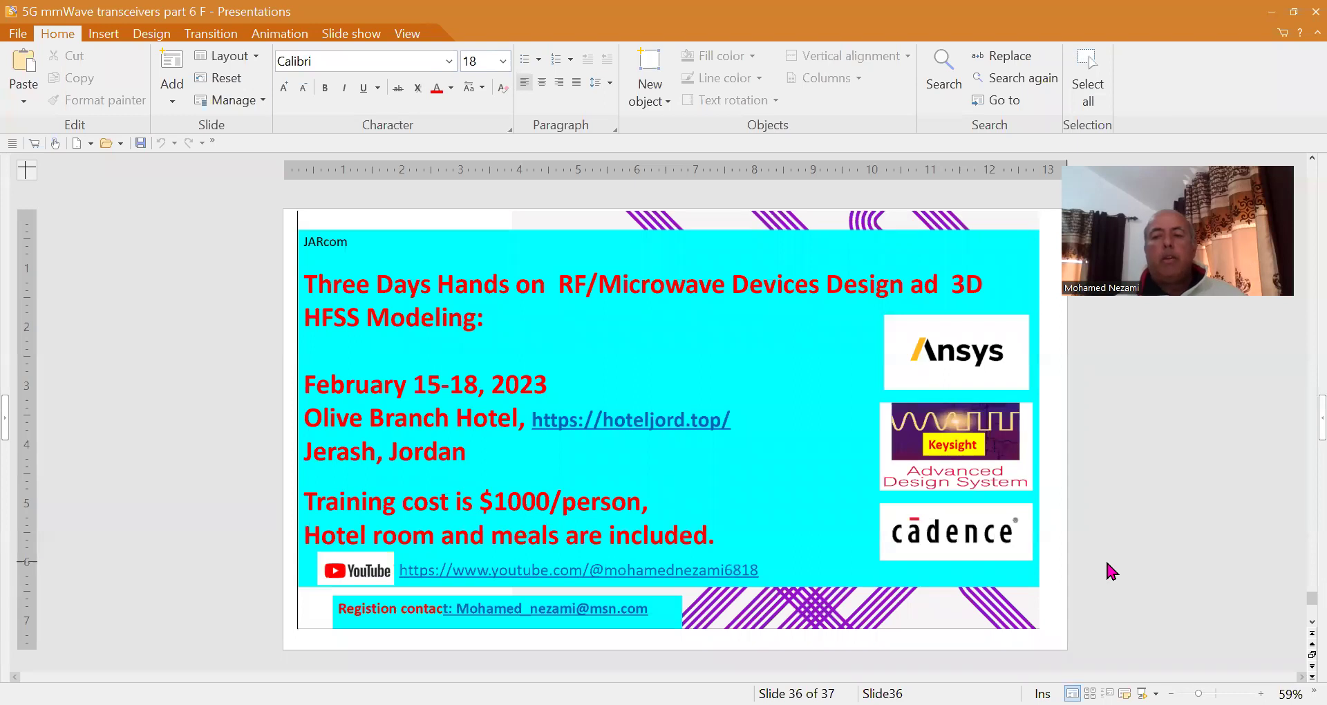
pyautogui.scroll(-1, 1112, 571)
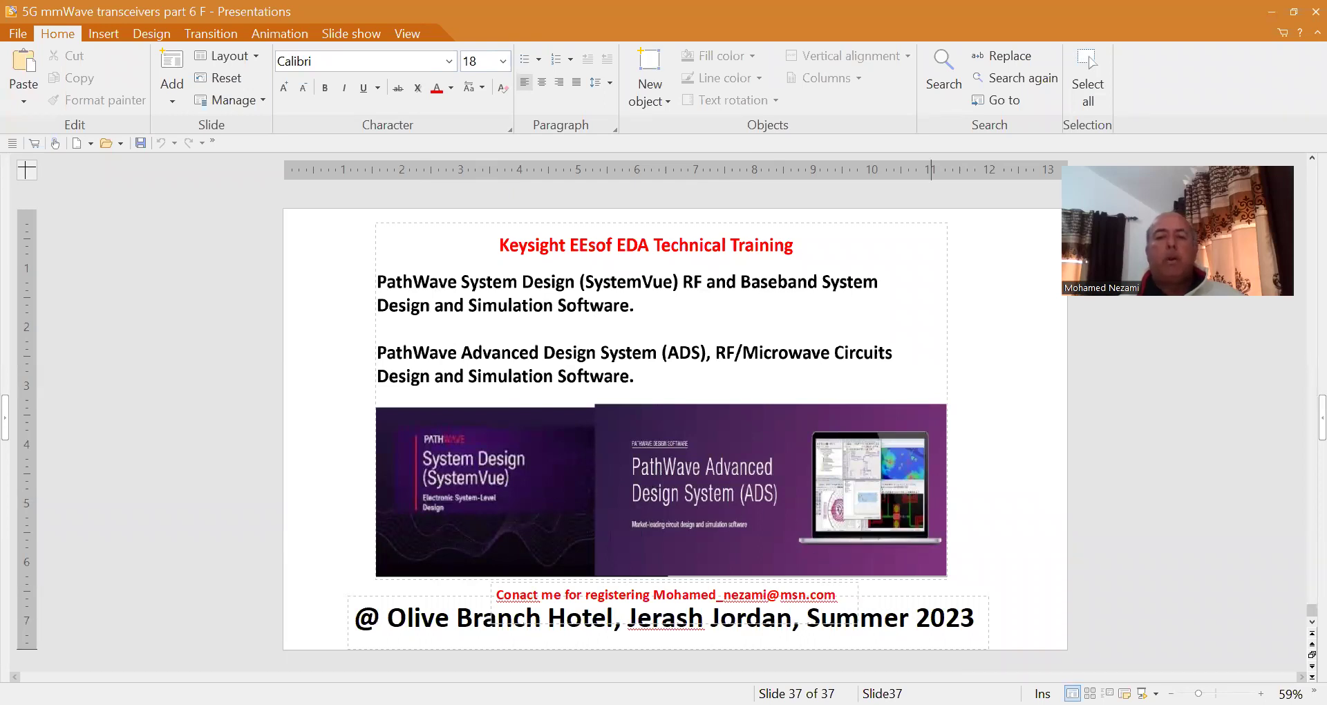
# Step: Switch back to the YouTube channel and look through its latest videos, including the 5G transceiver series parts 1 to 5
pyautogui.hotkey('alt', 'Tab')
pyautogui.scroll(3, 397, 477)
pyautogui.scroll(-3, 400, 487)
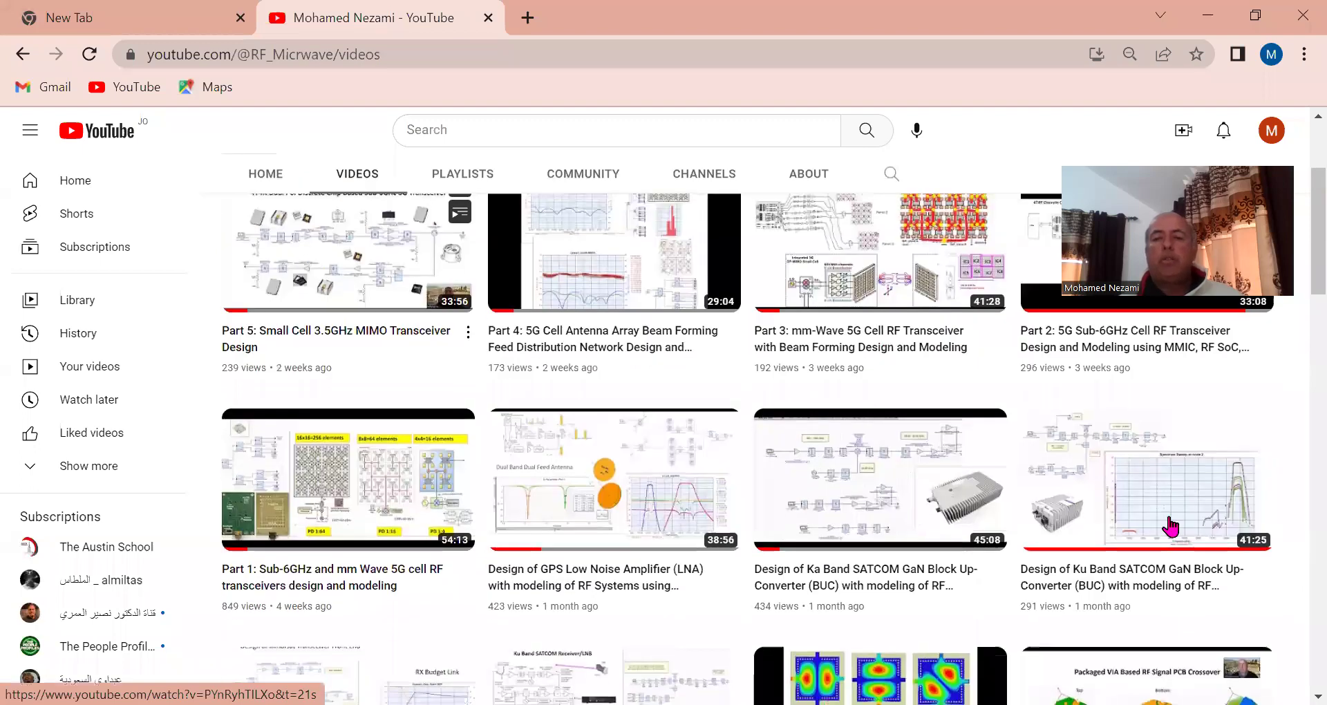
pyautogui.scroll(2, 1175, 529)
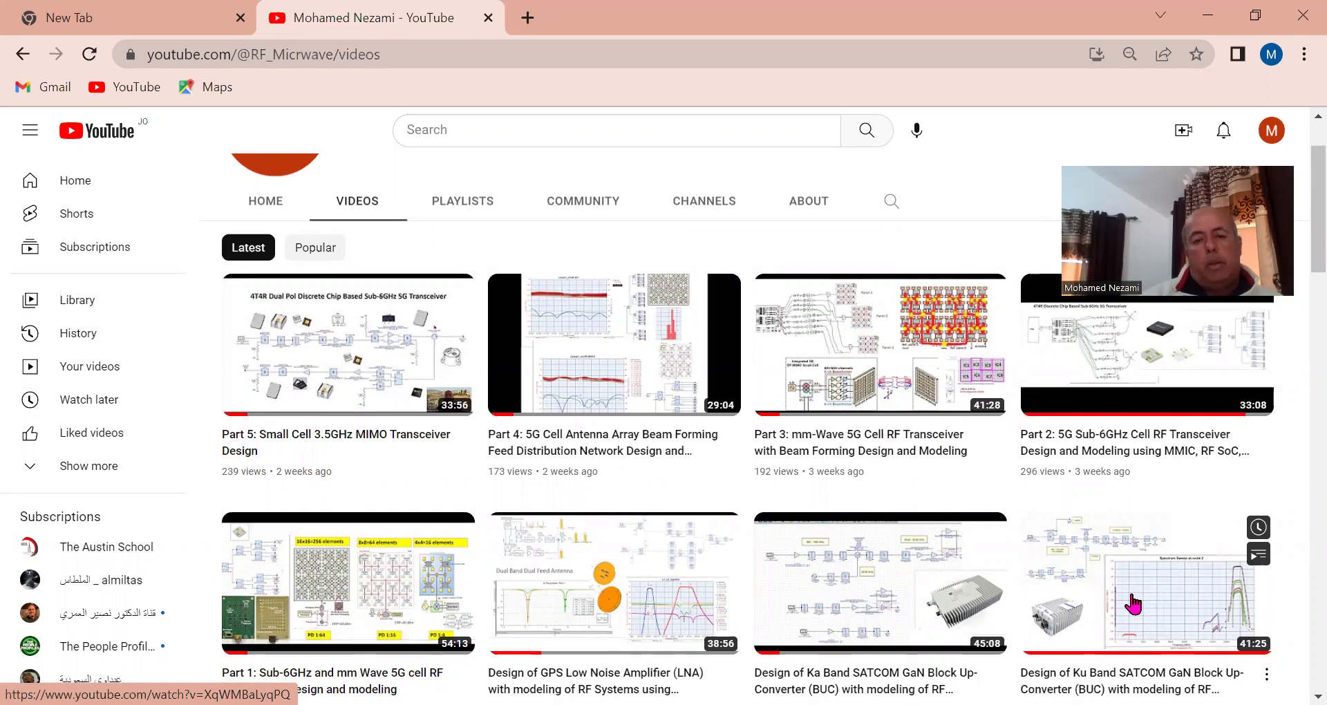
pyautogui.scroll(-2, 1134, 603)
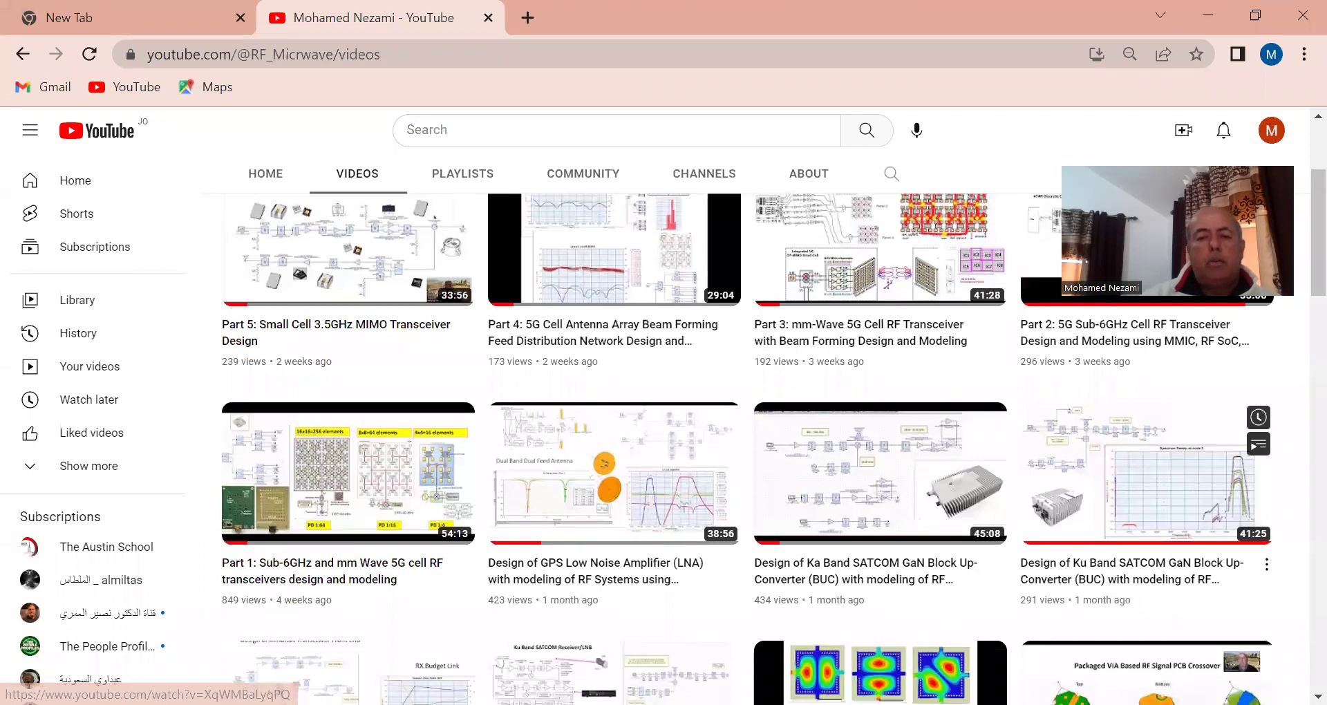
# Step: Return to the presentation and go to slide 1, the title slide of the 5G RF transceiver design lecture
pyautogui.hotkey('alt', 'Tab')
pyautogui.scroll(2, 1155, 554)
pyautogui.moveTo(1301, 590); pyautogui.dragTo(420, 595)
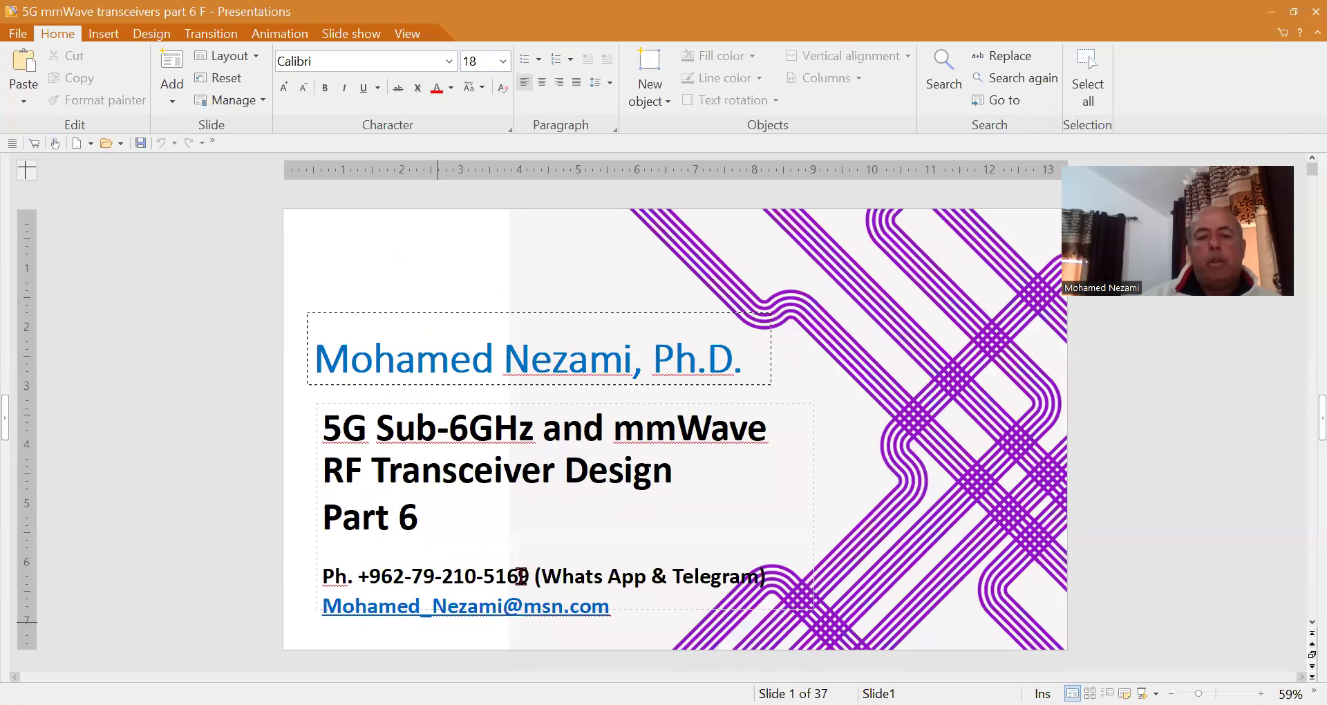